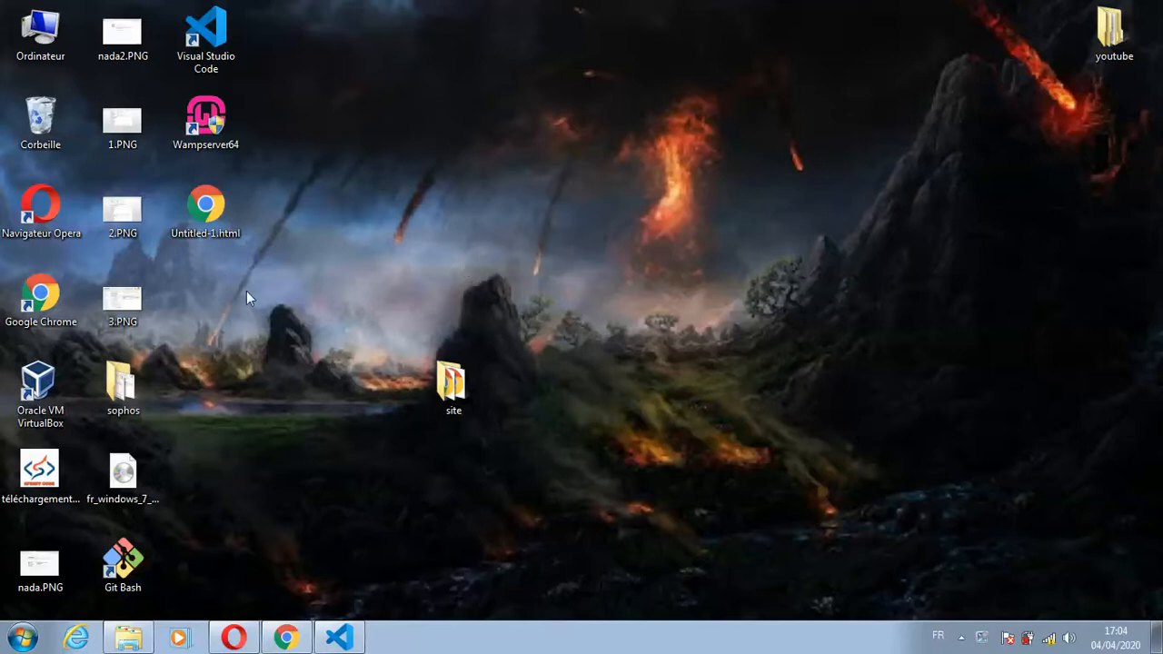
Open VirtualBox and begin a new virtual machine named windows 7, with type Microsoft Windows and version Windows 7 (64-bit).
double_click(63, 379)
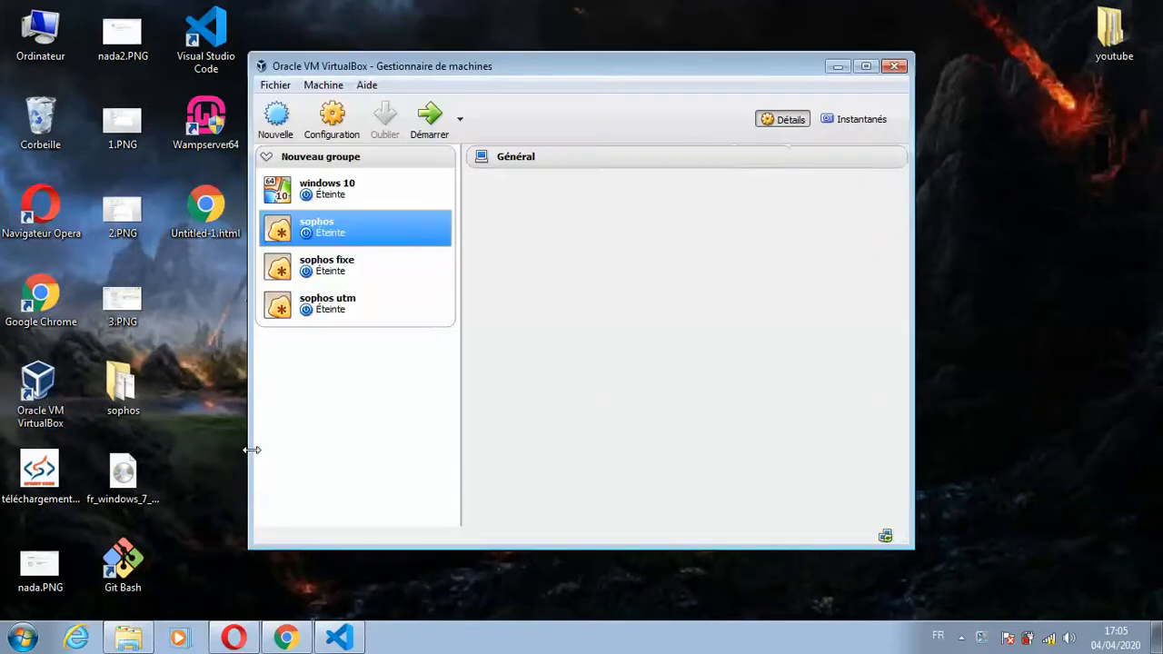
left_click(282, 120)
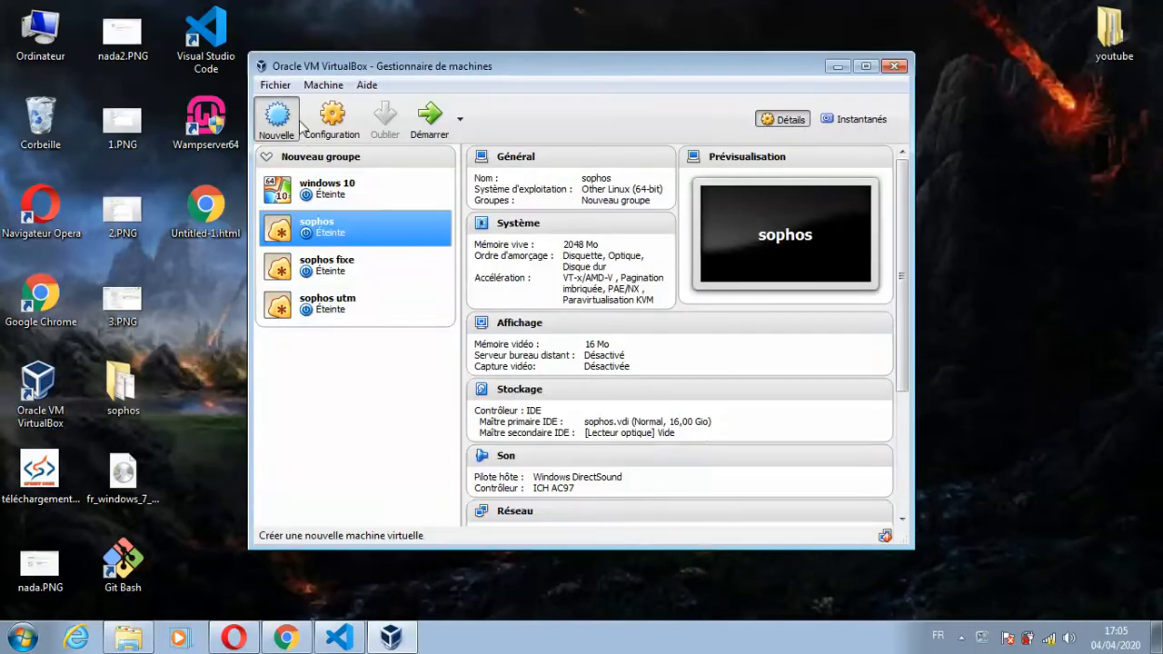
type("windows 7")
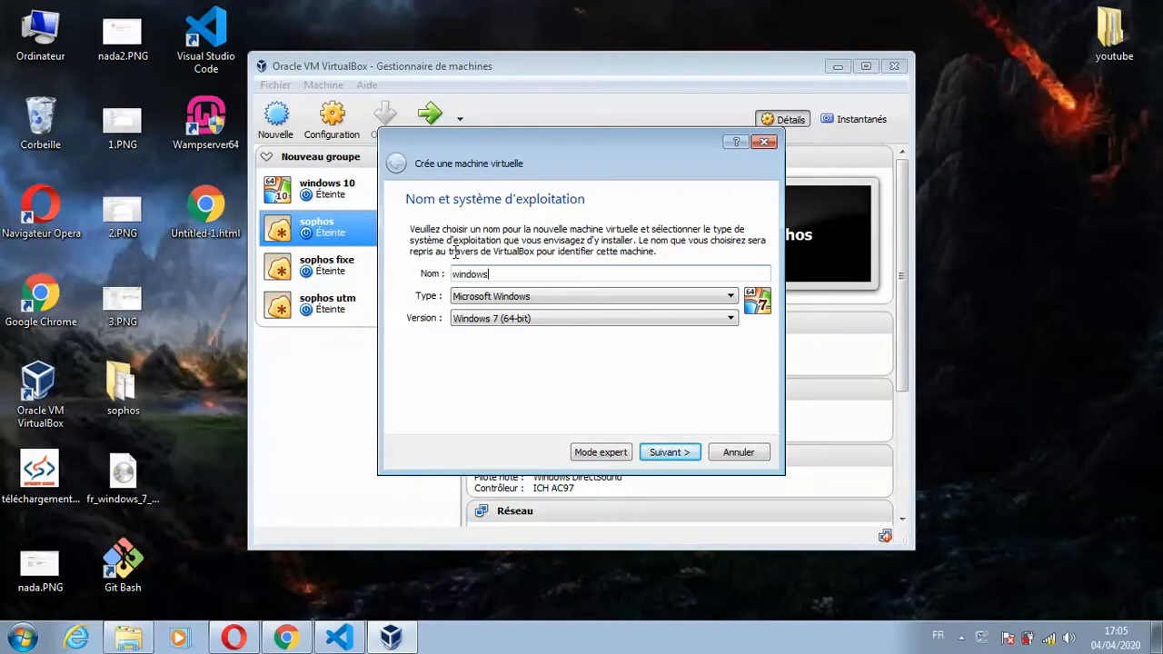
left_click(525, 296)
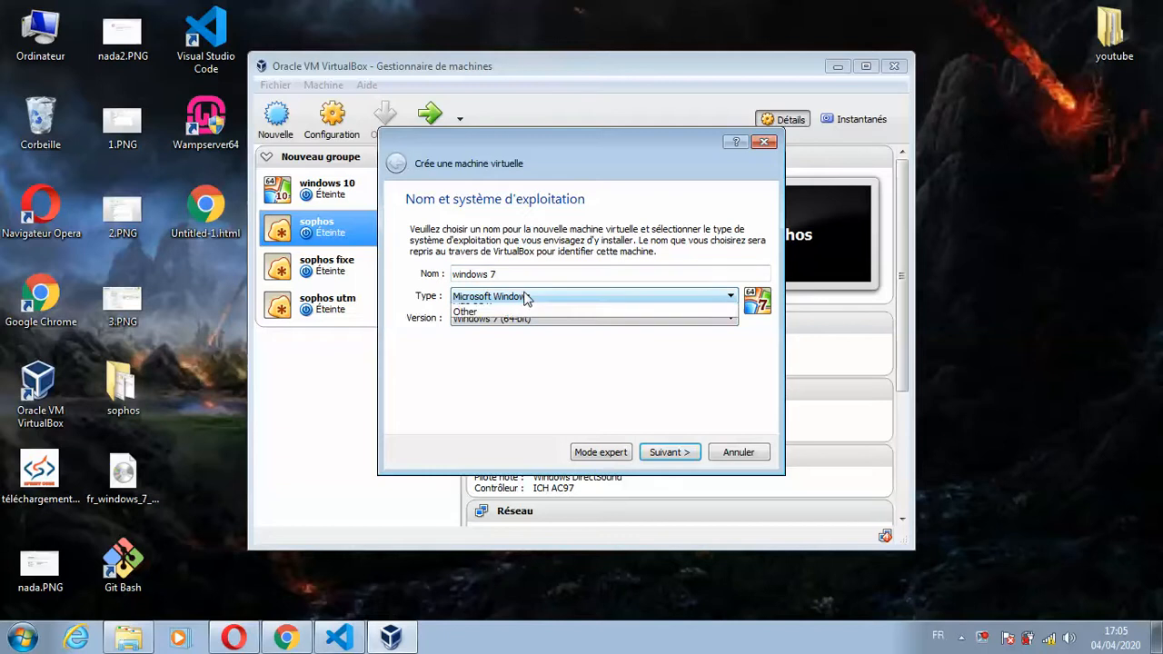
left_click(527, 297)
left_click(509, 320)
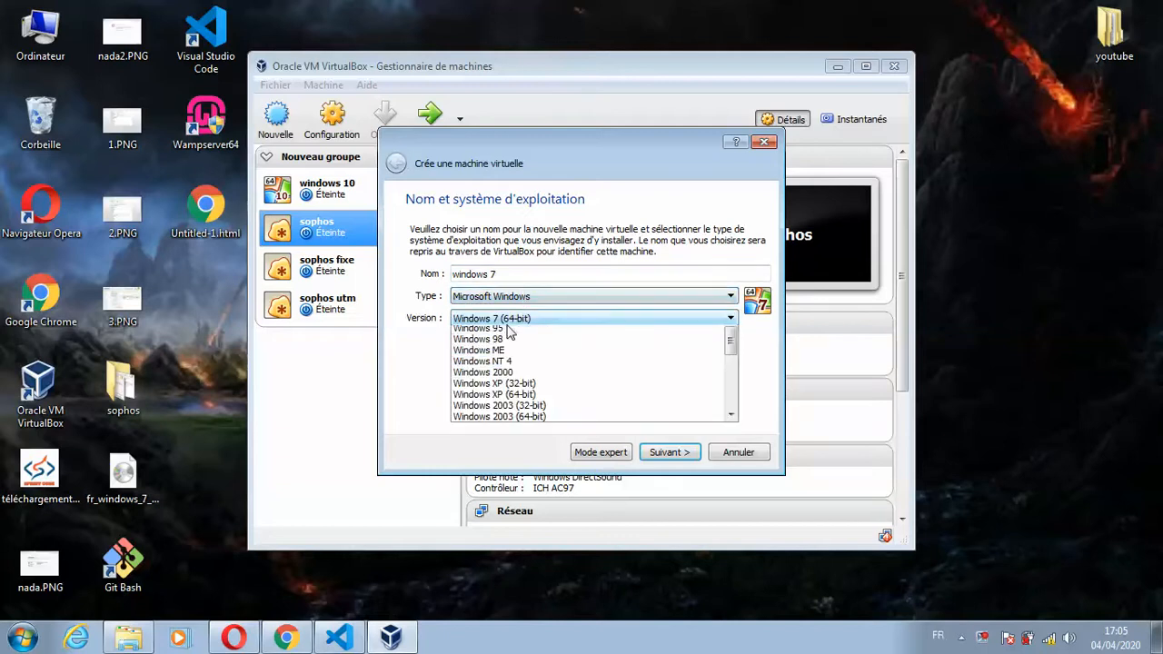
left_click(515, 324)
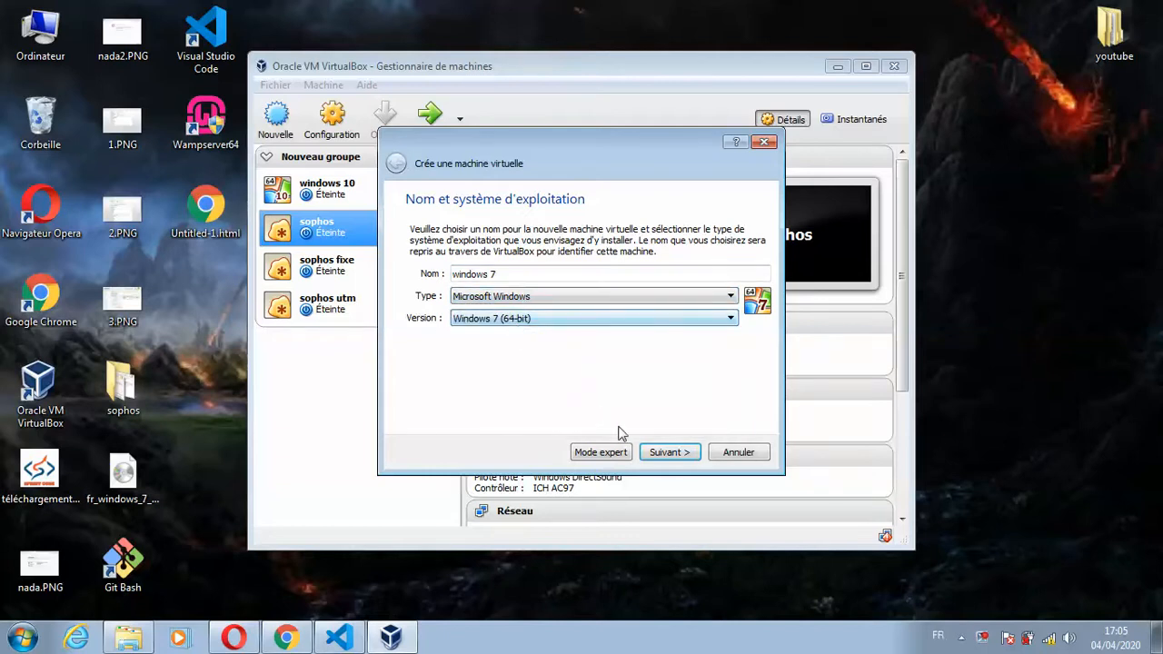
left_click(666, 455)
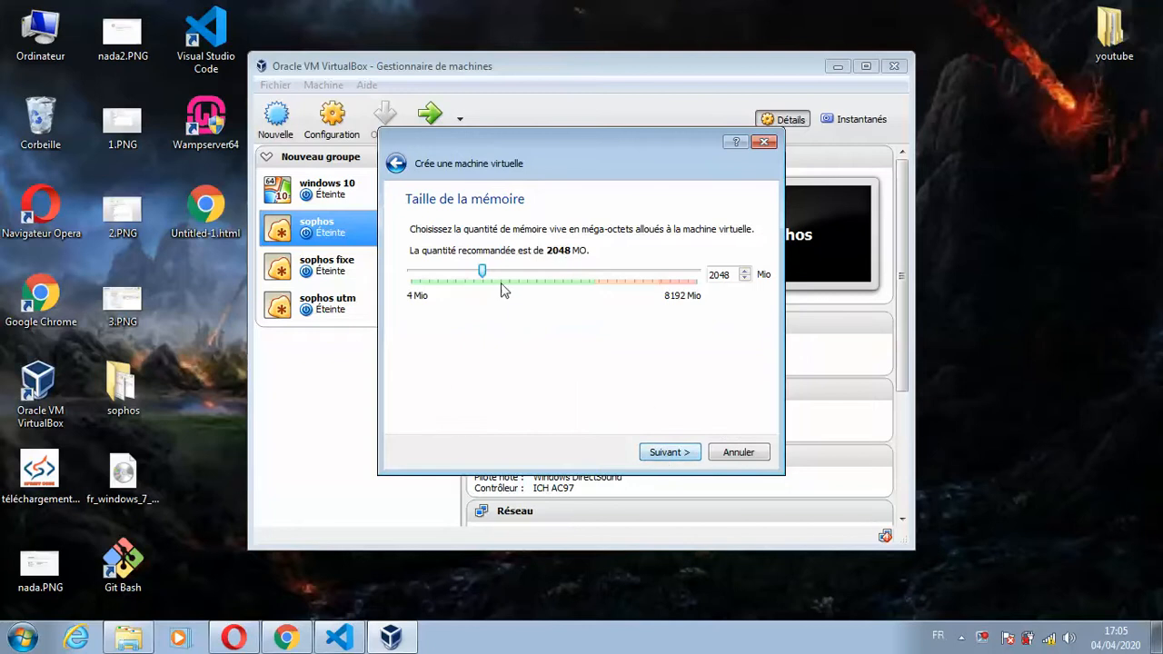
Accept 2048 MB of memory and create a dynamically allocated VDI hard disk of 20 GB for the machine.
left_click(660, 457)
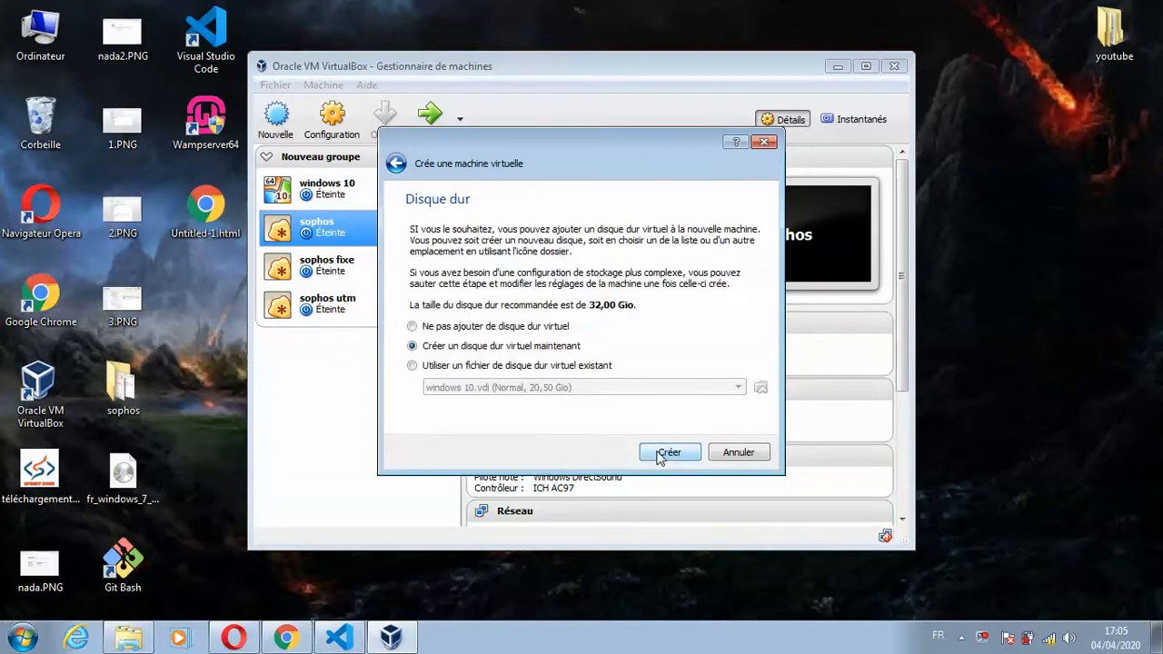
left_click(661, 453)
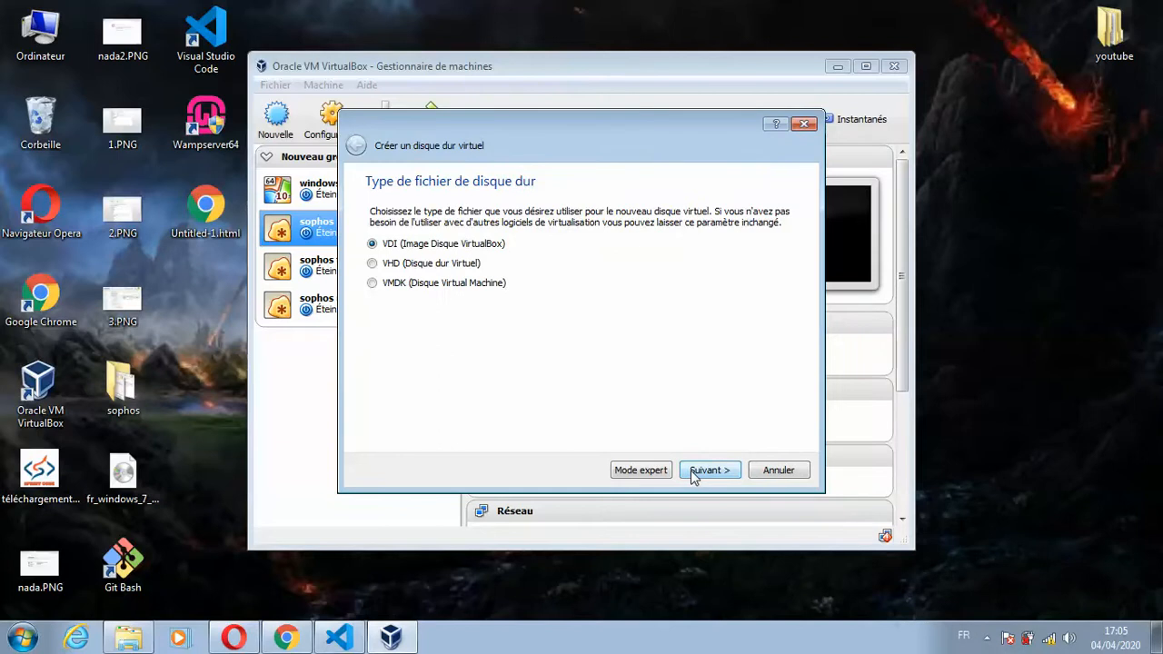
left_click(692, 471)
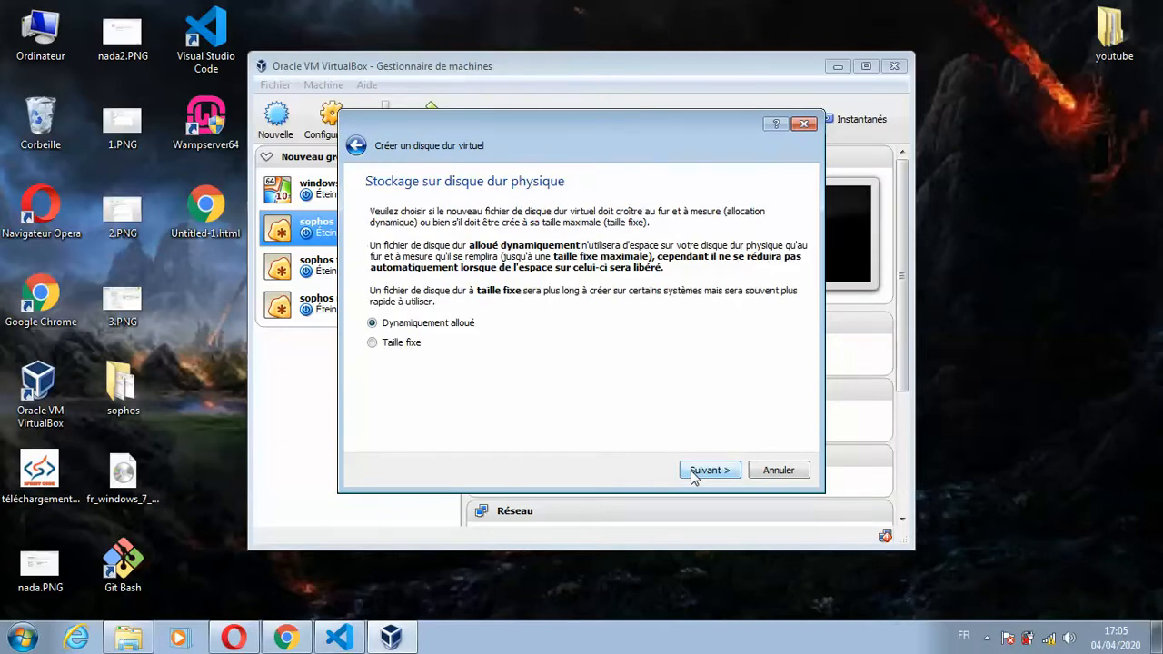
left_click(709, 471)
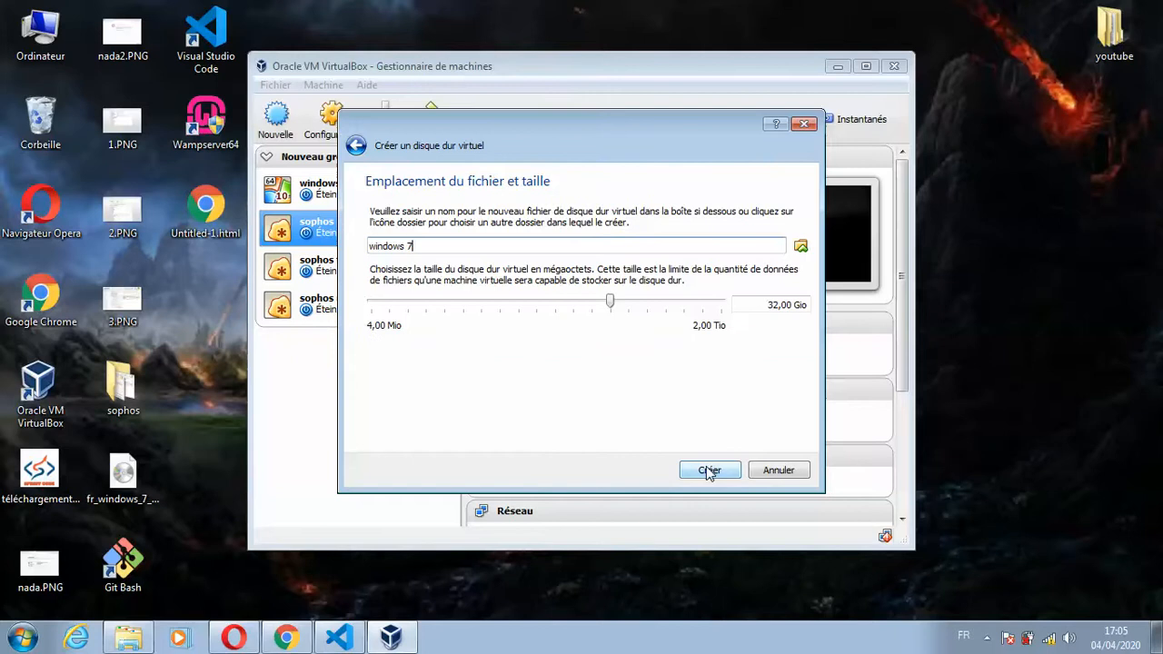
double_click(771, 305)
type("20")
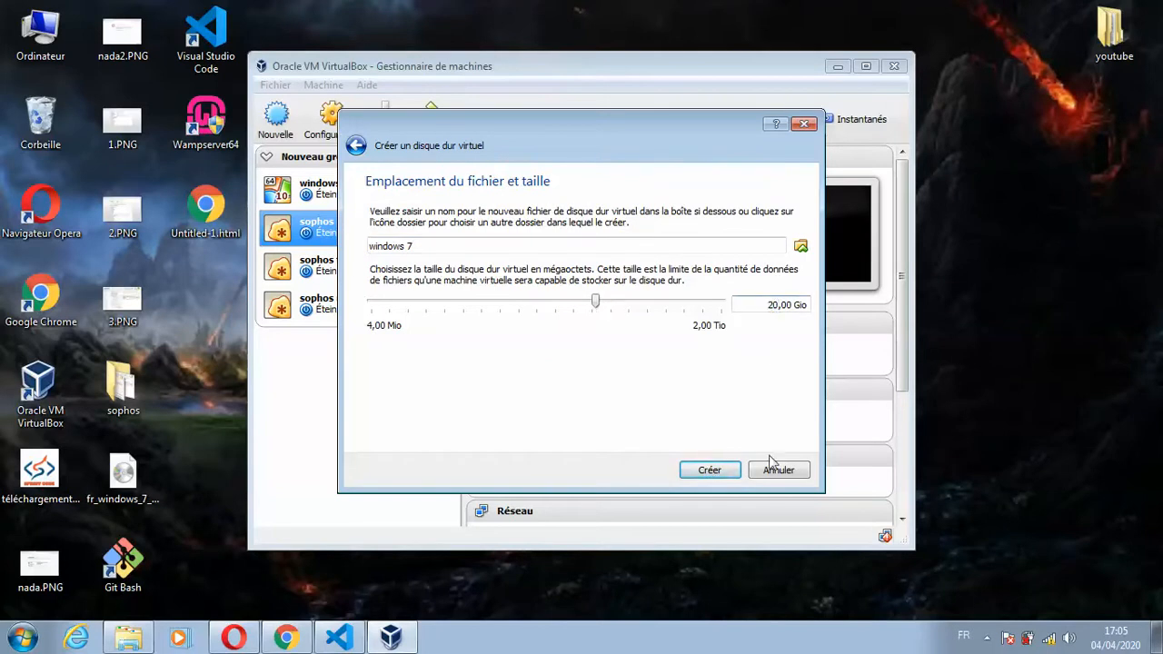
left_click(708, 471)
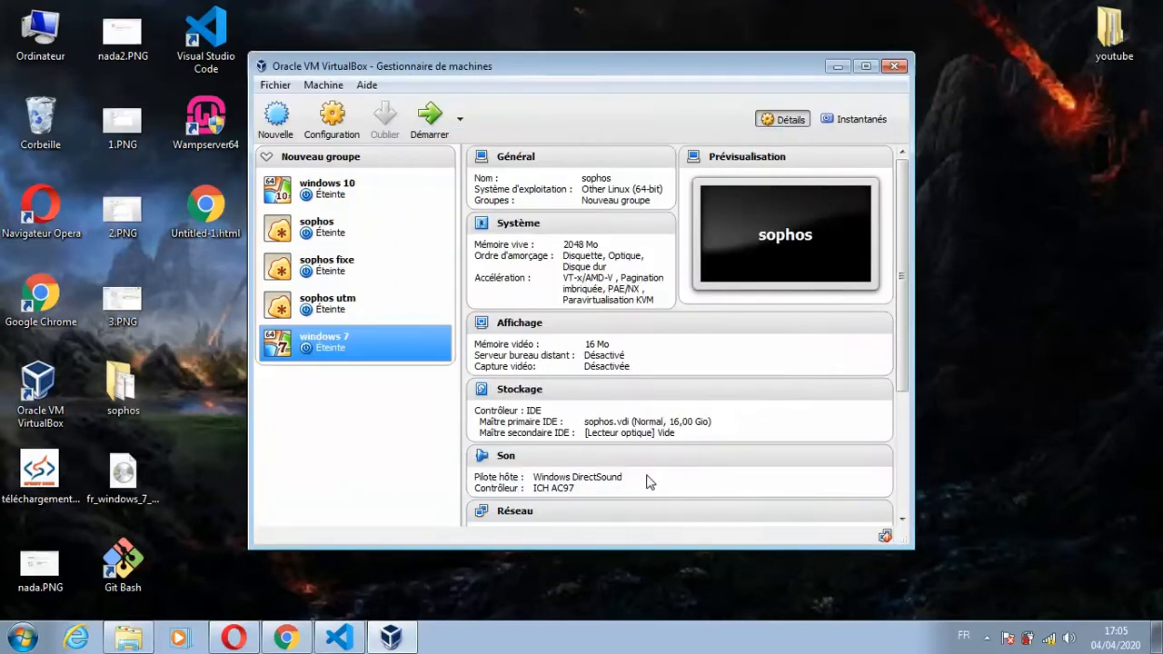
Start the windows 7 machine from fr_windows_7_professional_with_sp1_x64_dvd_u_678724.iso on the desktop and dismiss the keyboard capture notice.
left_click(426, 132)
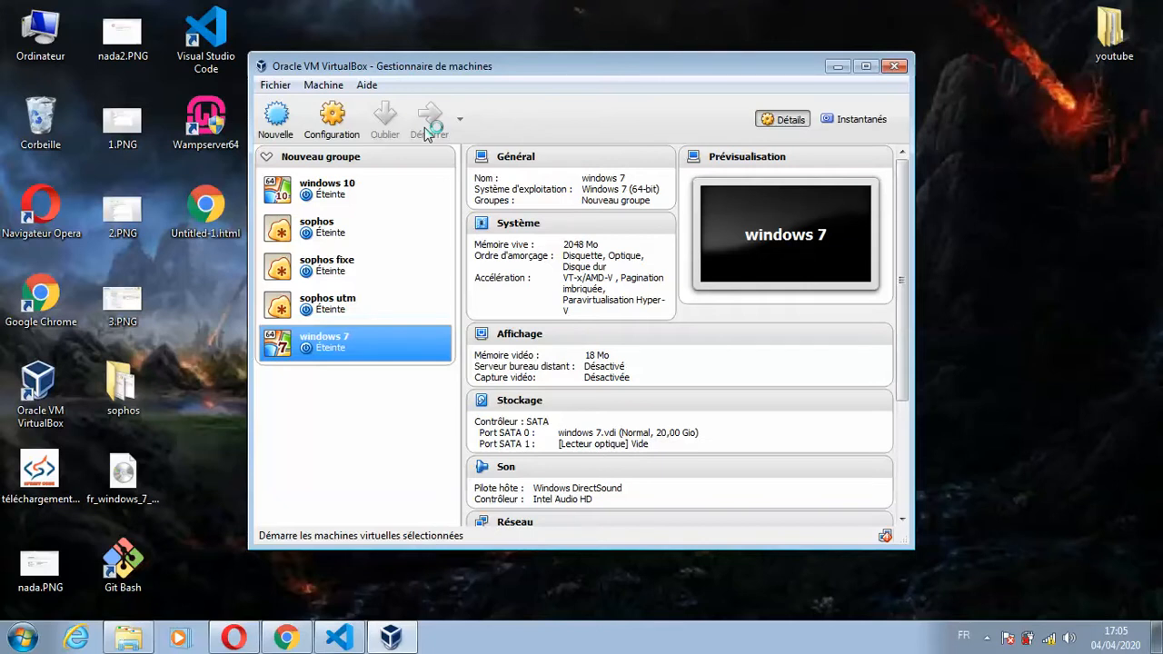
left_click(127, 473)
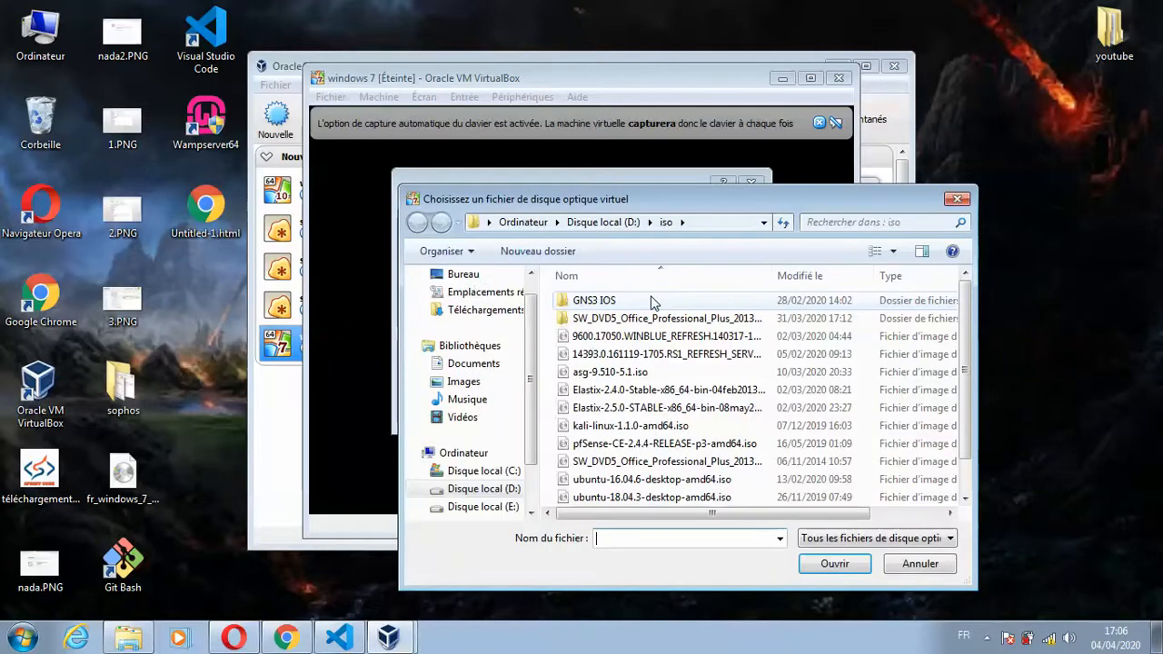
left_click(459, 276)
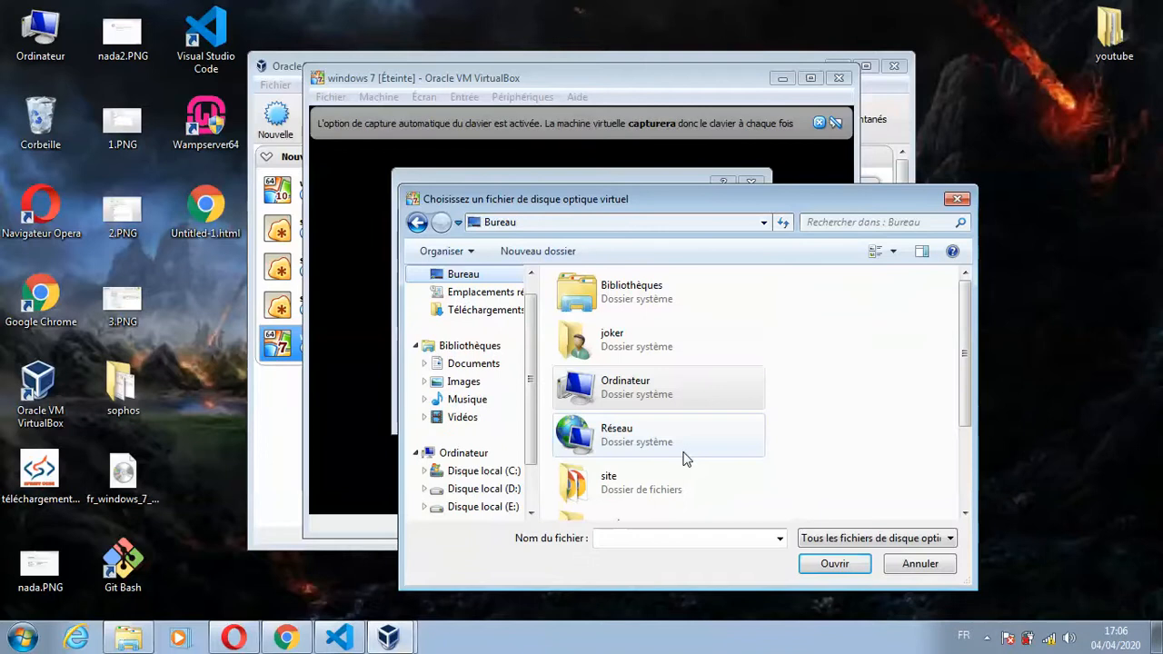
scroll(965, 499, "down", 3)
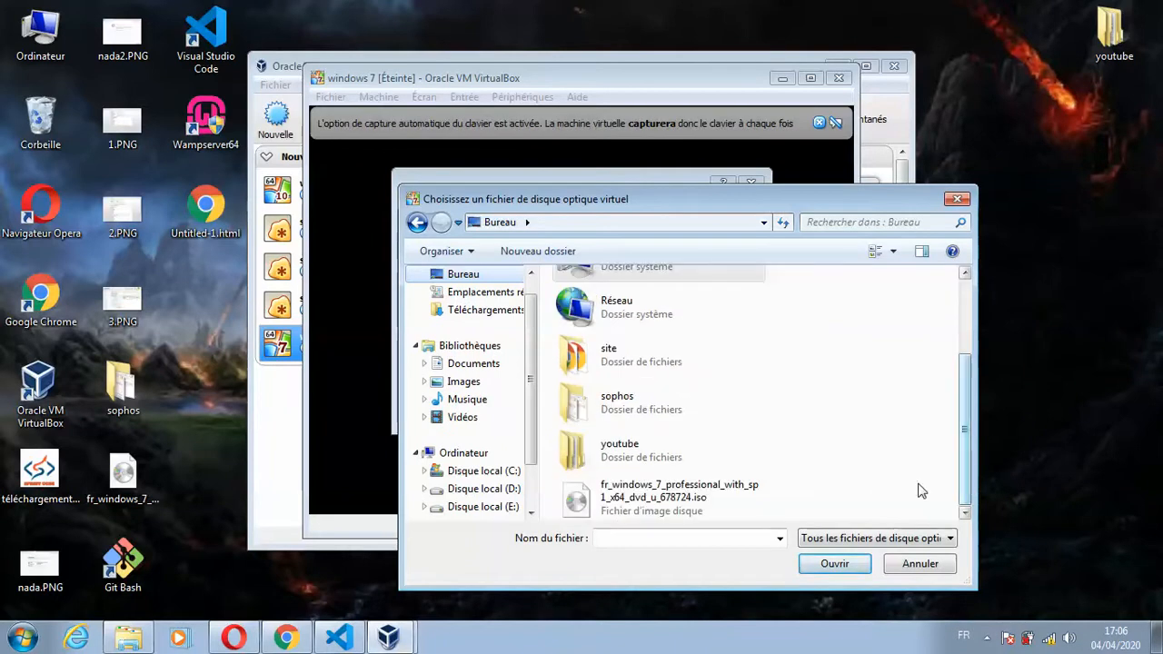
left_click(733, 492)
left_click(827, 563)
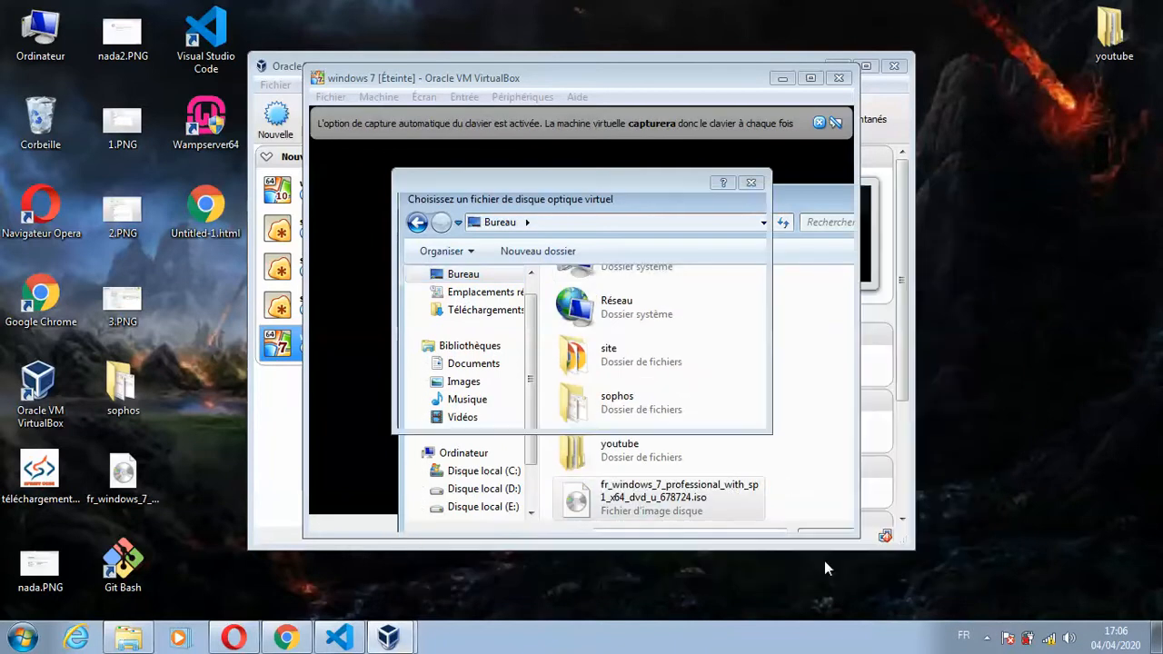
left_click(676, 416)
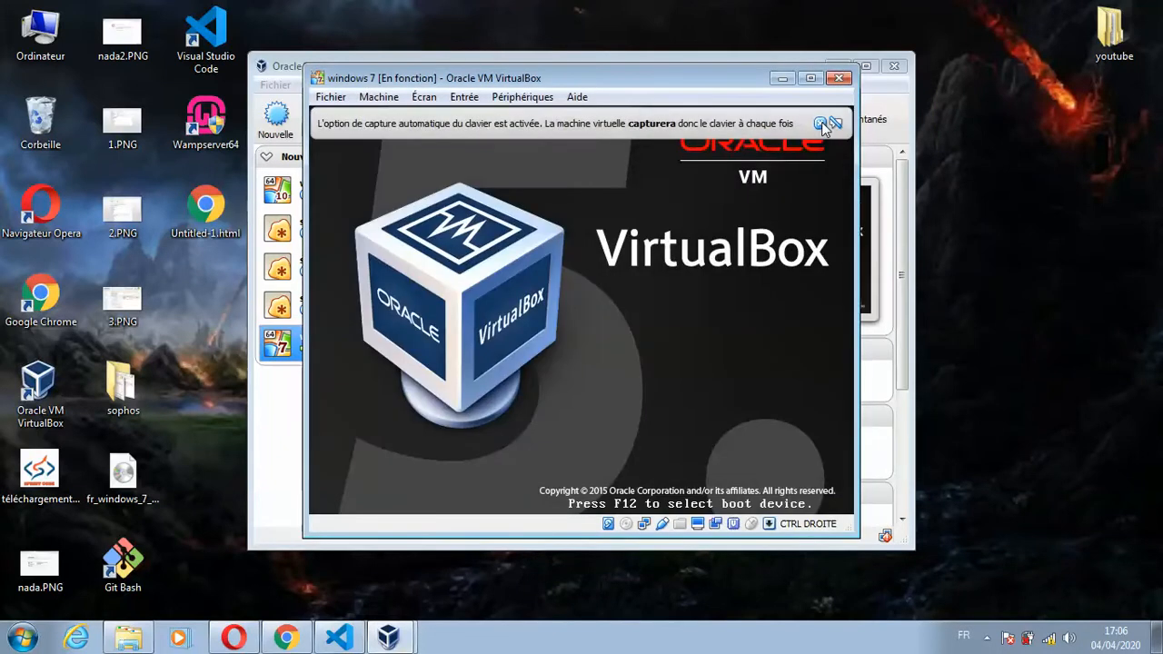
left_click(821, 125)
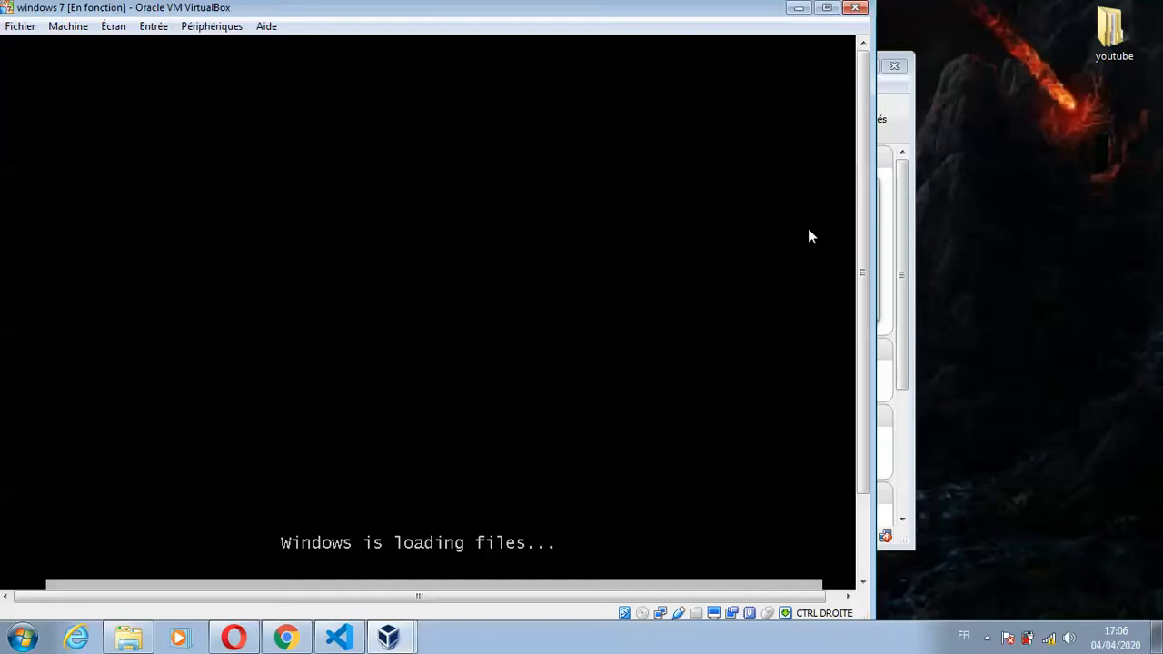
left_click(863, 548)
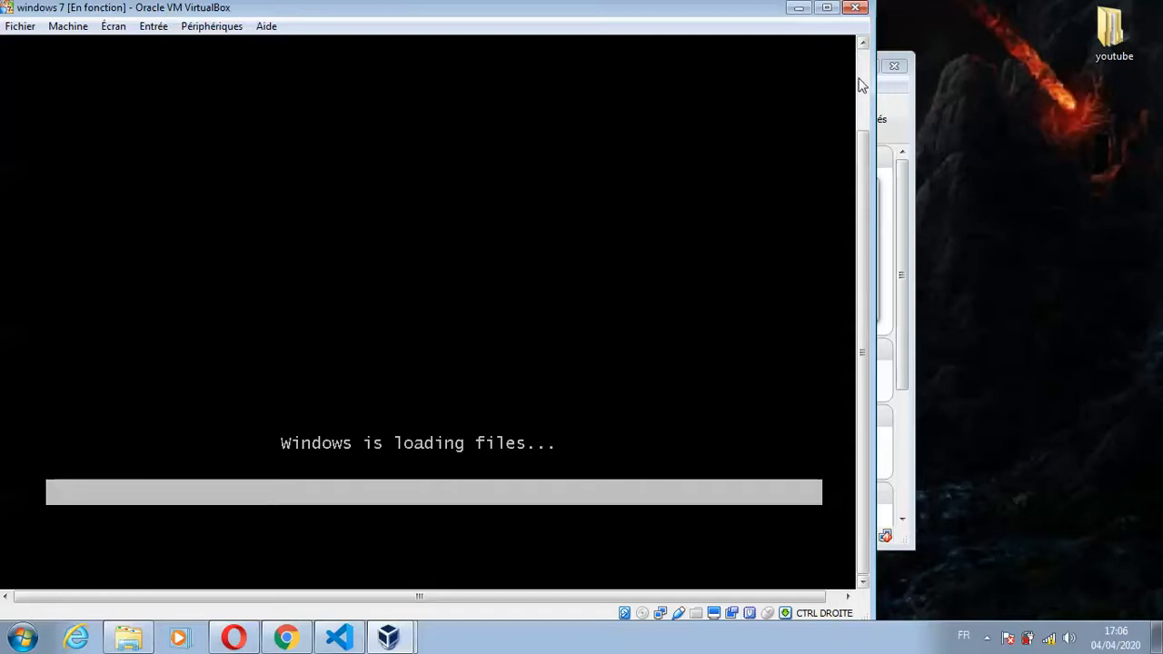
left_click(862, 84)
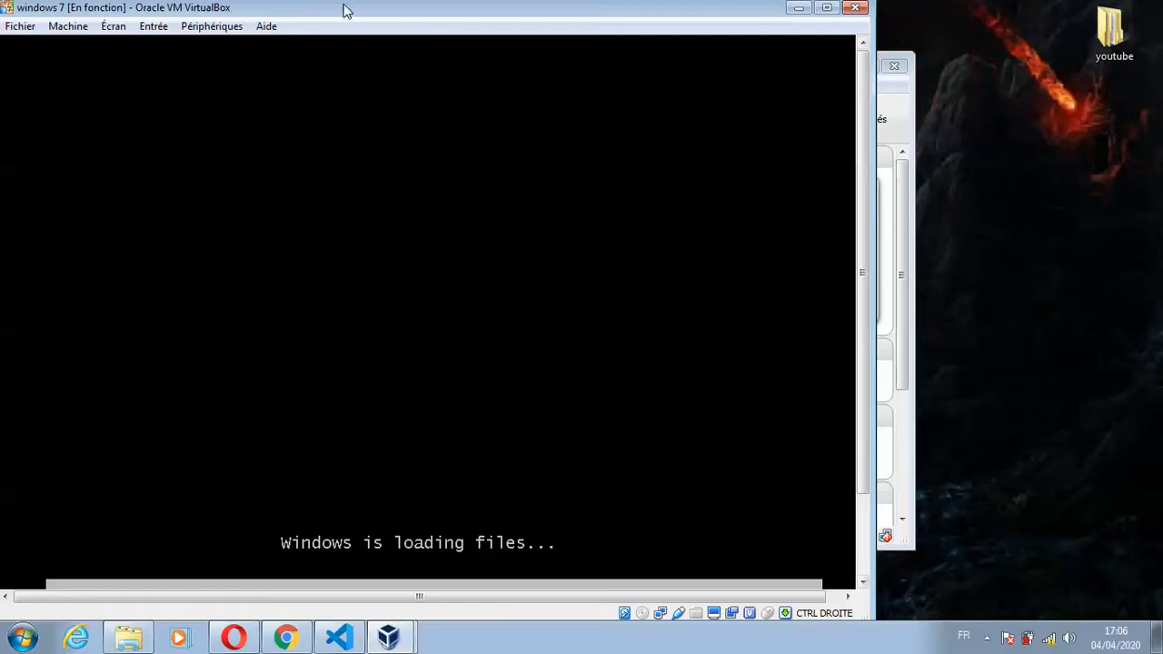
left_click(160, 30)
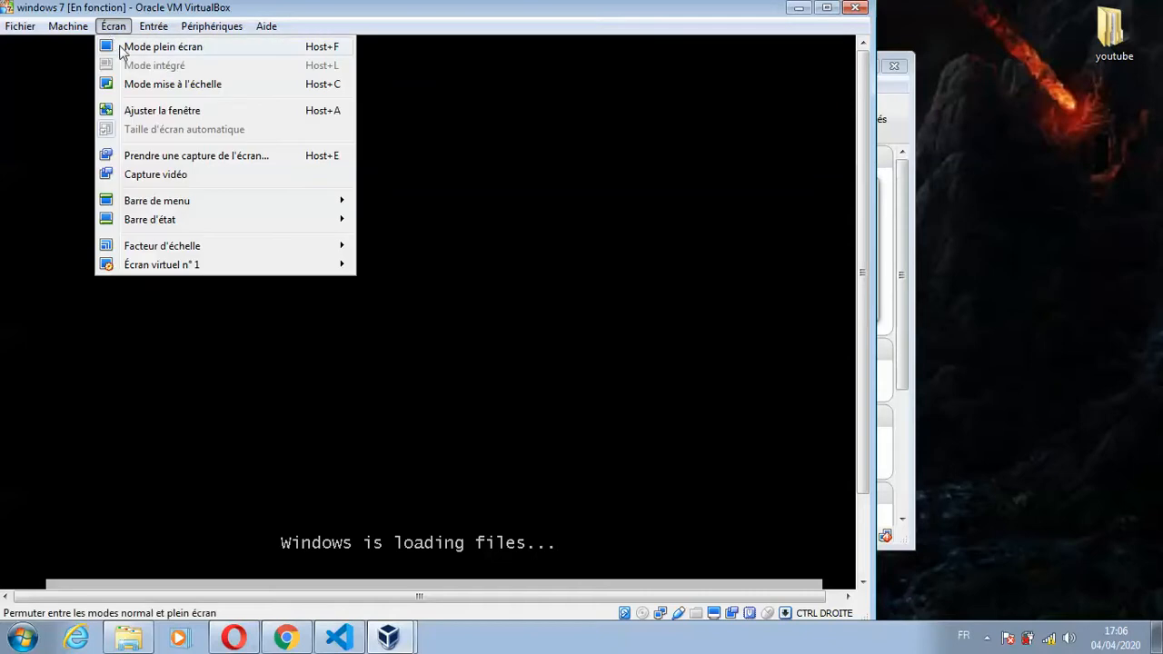
left_click(119, 46)
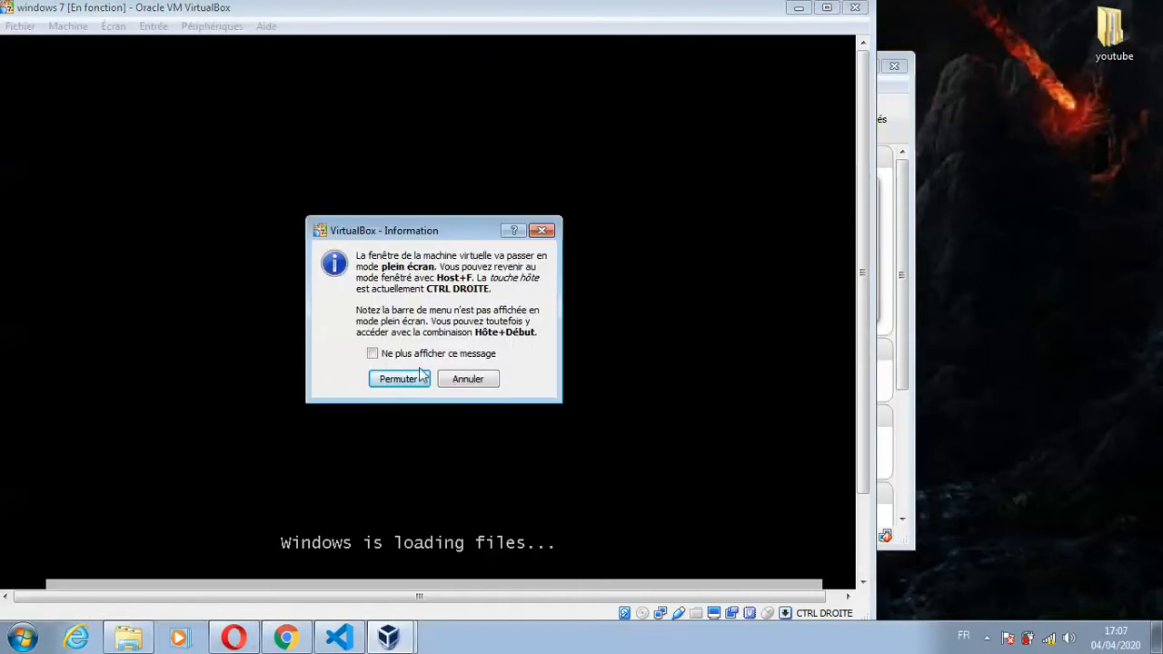
left_click(452, 380)
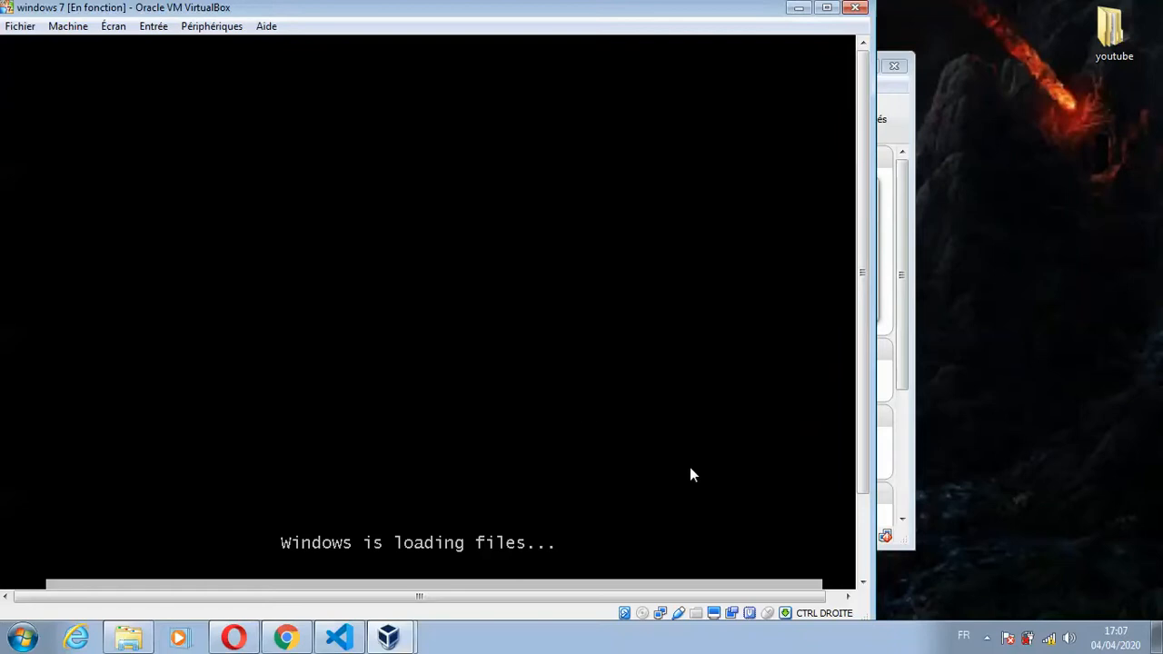
left_click(987, 638)
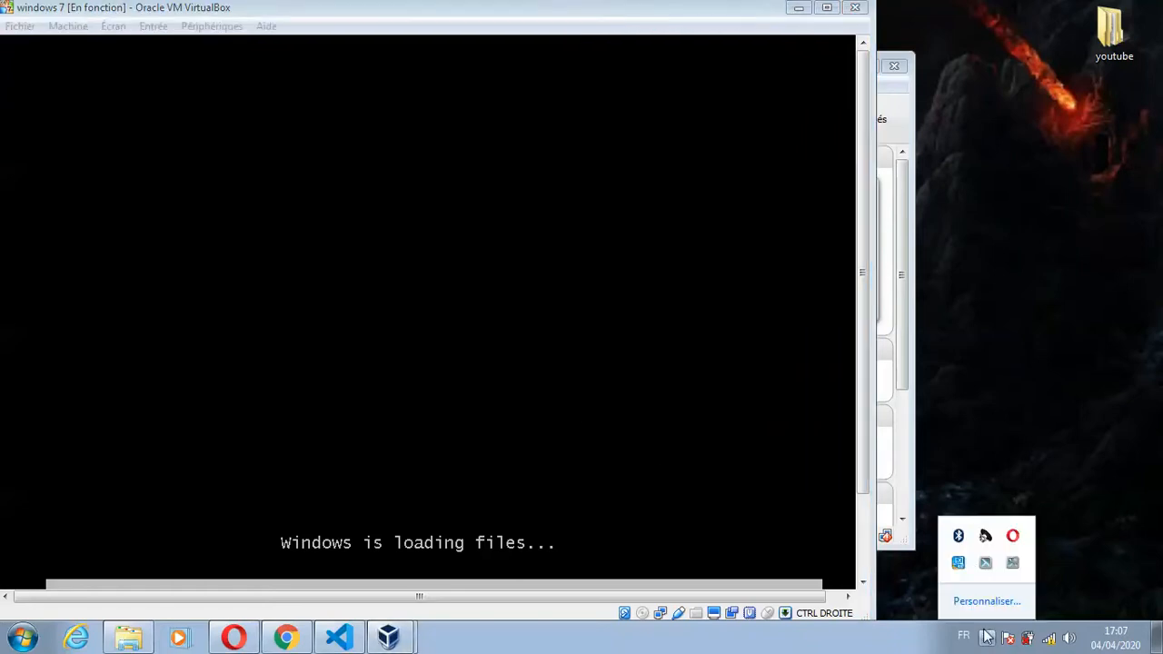
left_click(901, 593)
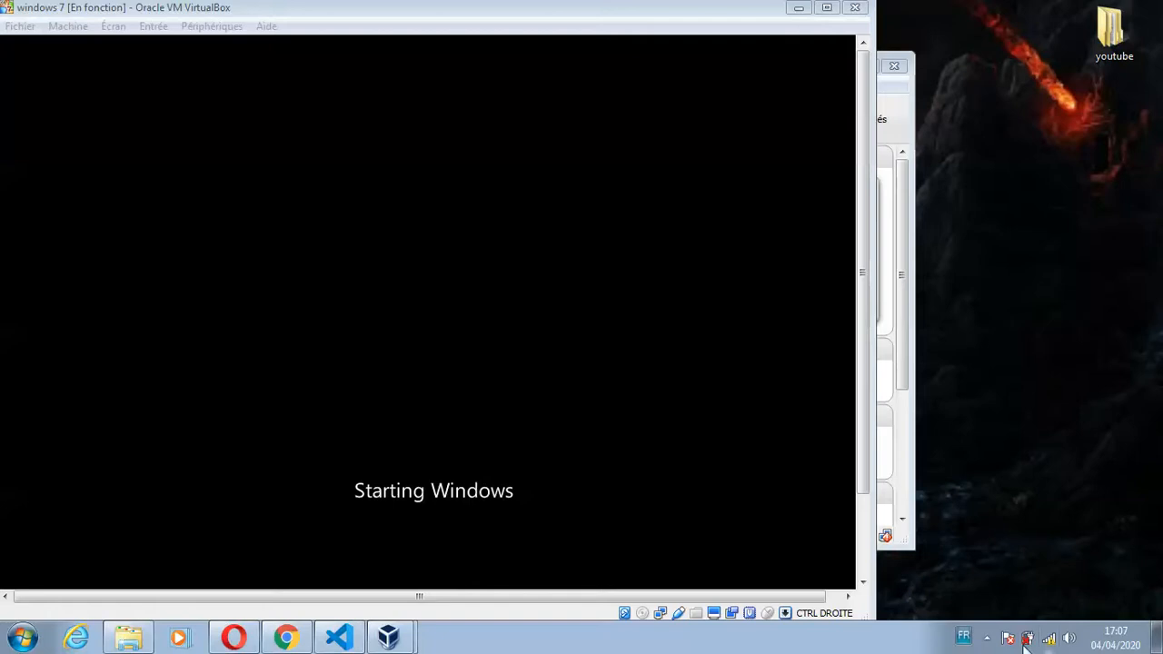
left_click(987, 638)
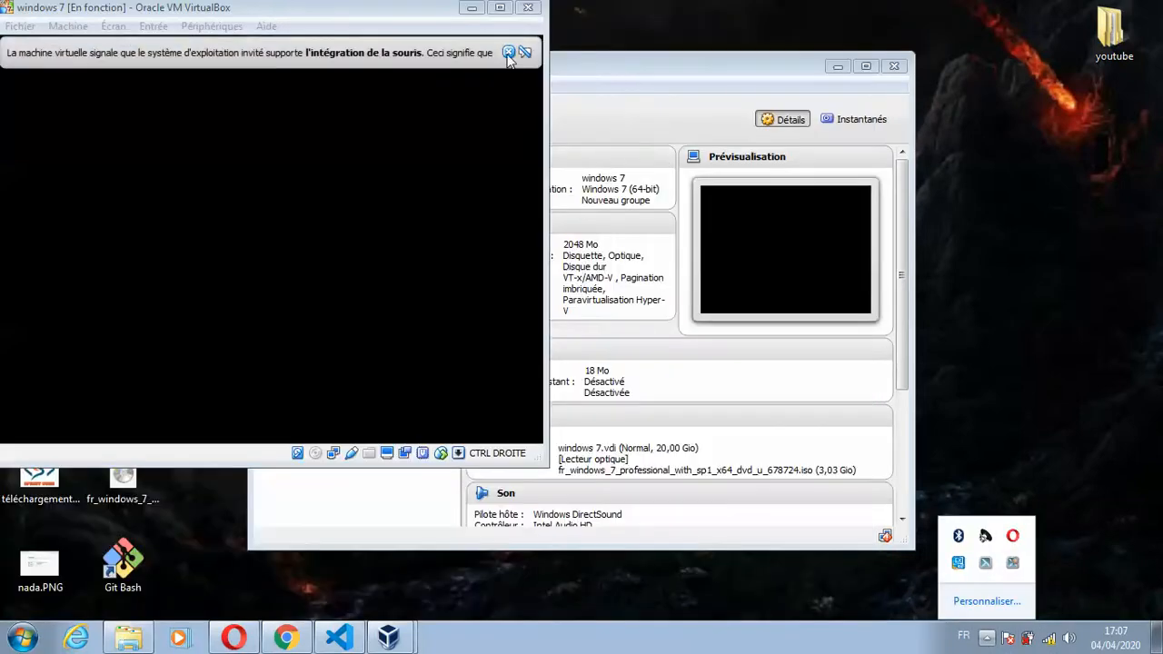
Dismiss the mouse integration notice, accept the French language, format and keyboard settings, and start the Windows 7 installation.
left_click(511, 52)
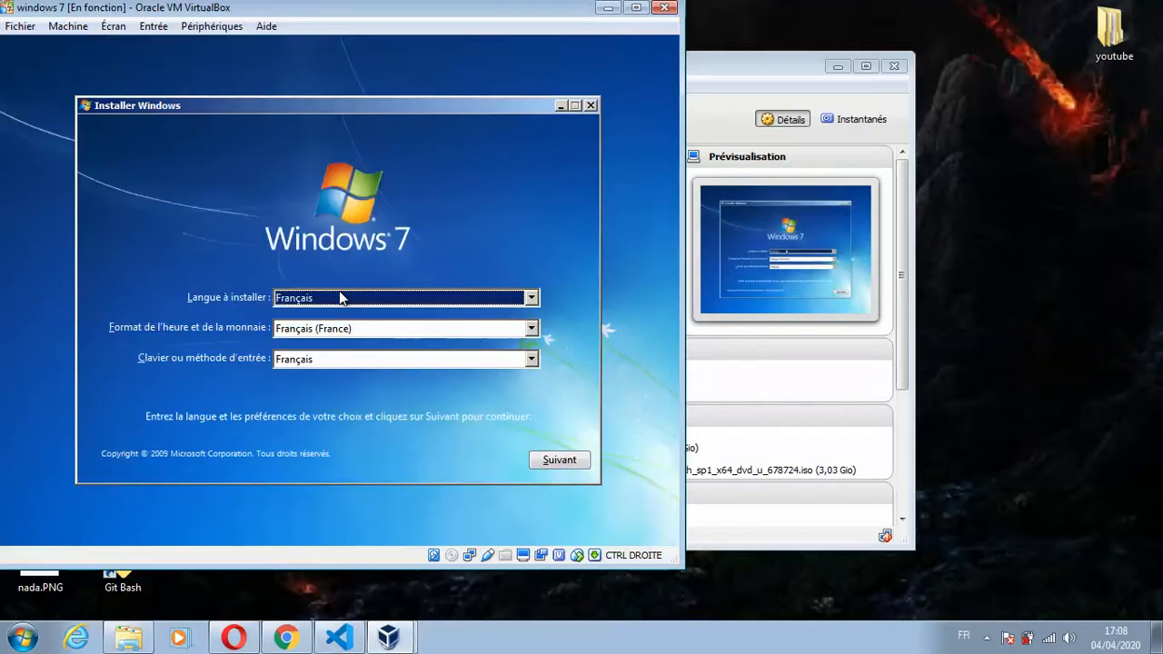
left_click(564, 461)
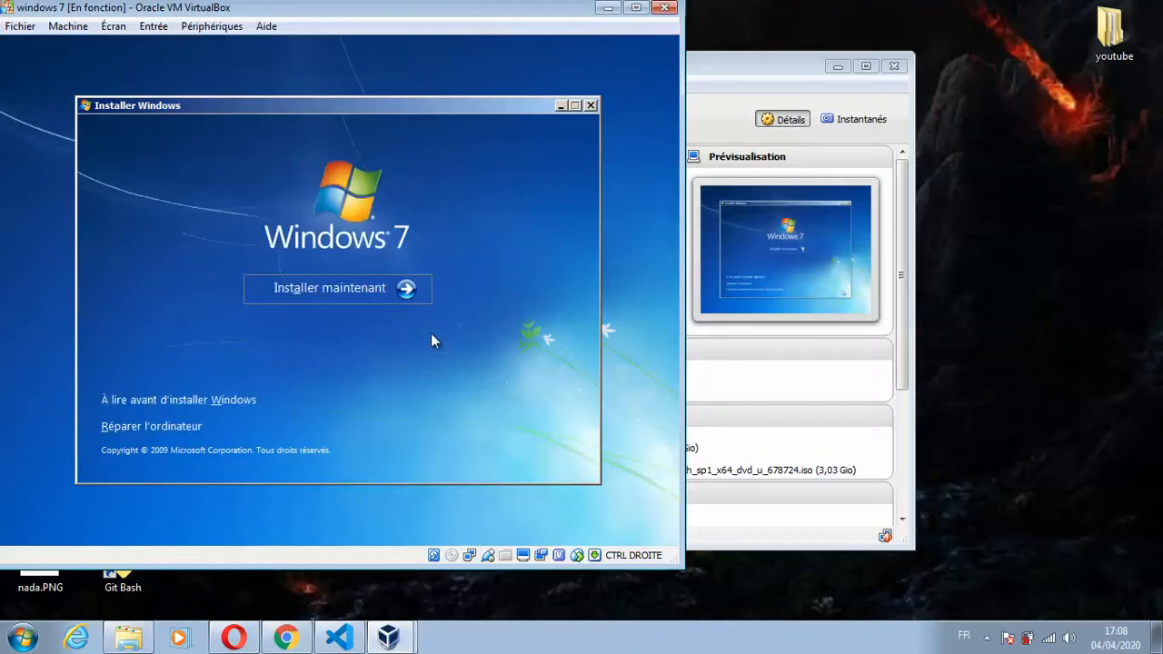
left_click(406, 288)
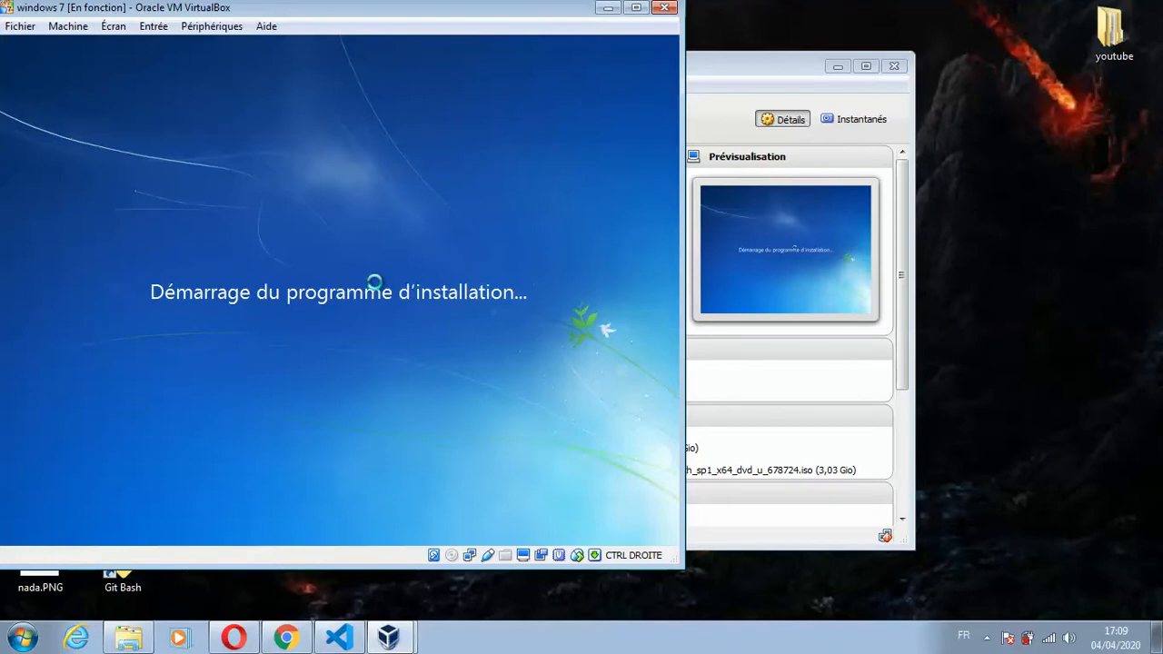
left_click(988, 638)
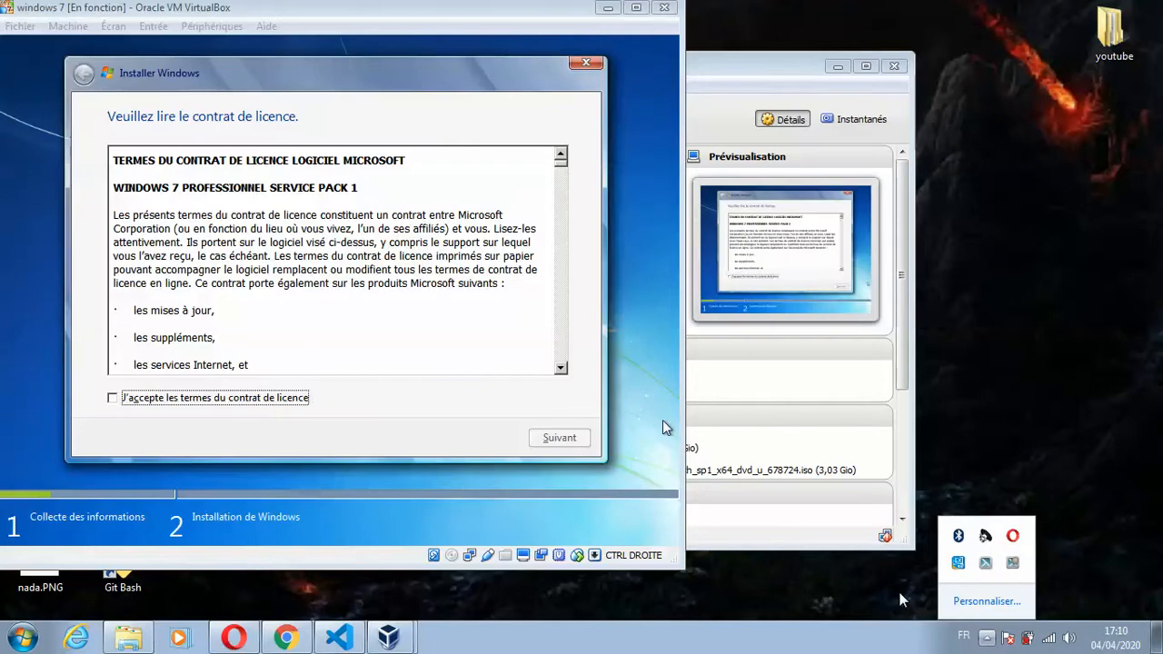
Accept the Windows 7 licence terms and choose the custom (advanced) installation type.
left_click(276, 403)
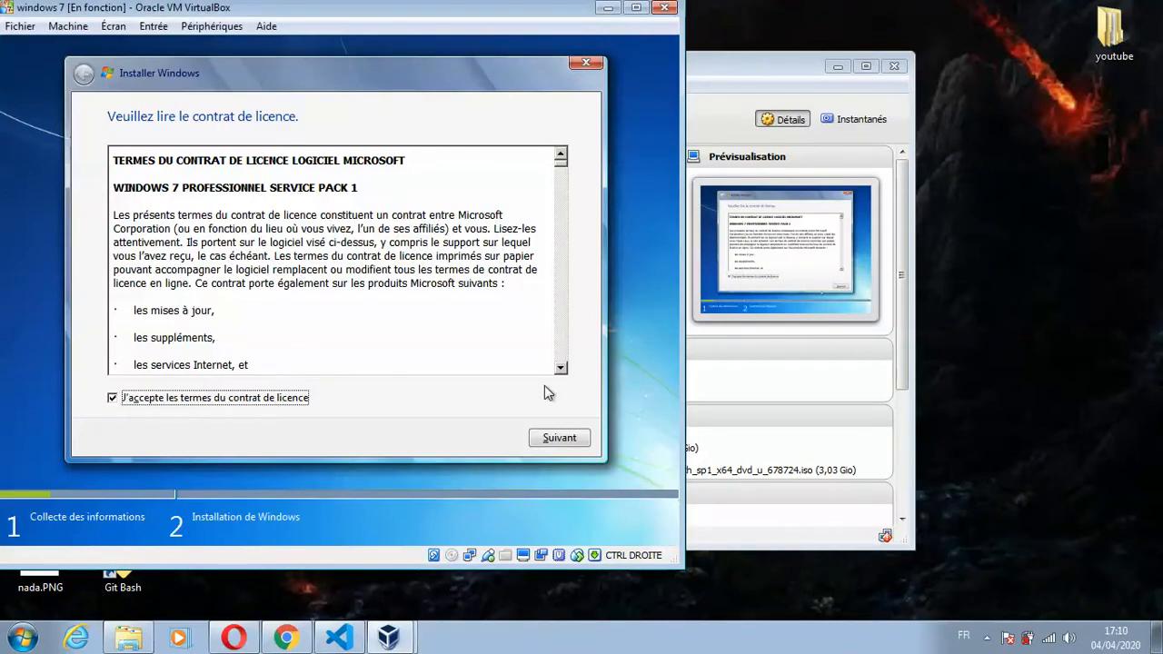
left_click(559, 439)
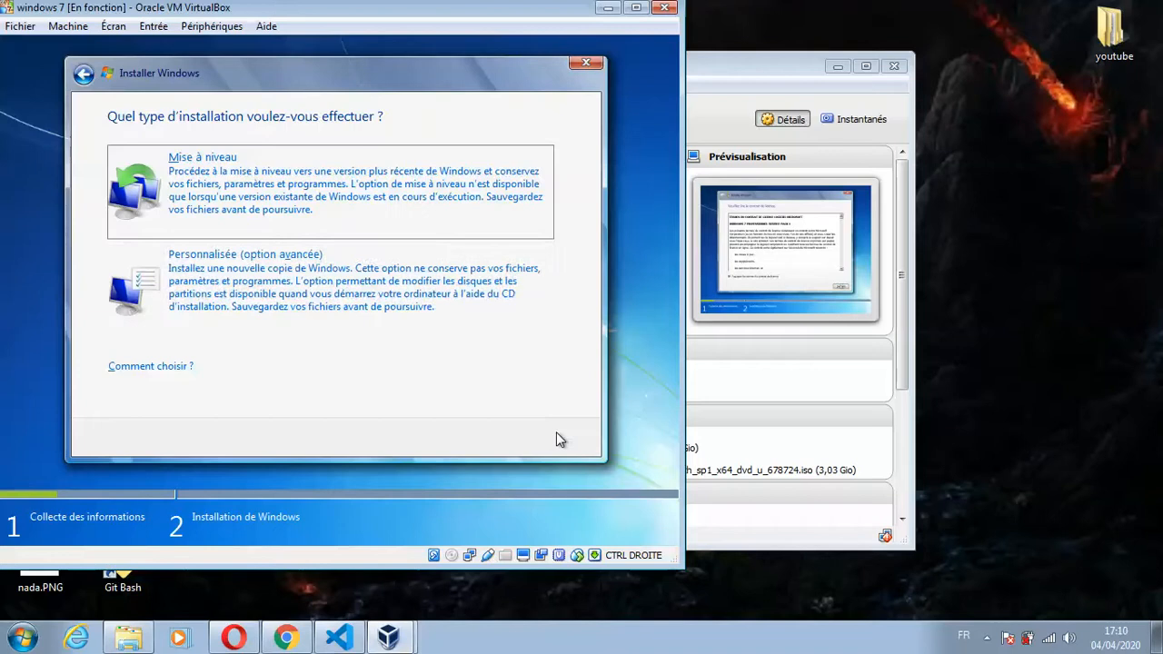
left_click(362, 275)
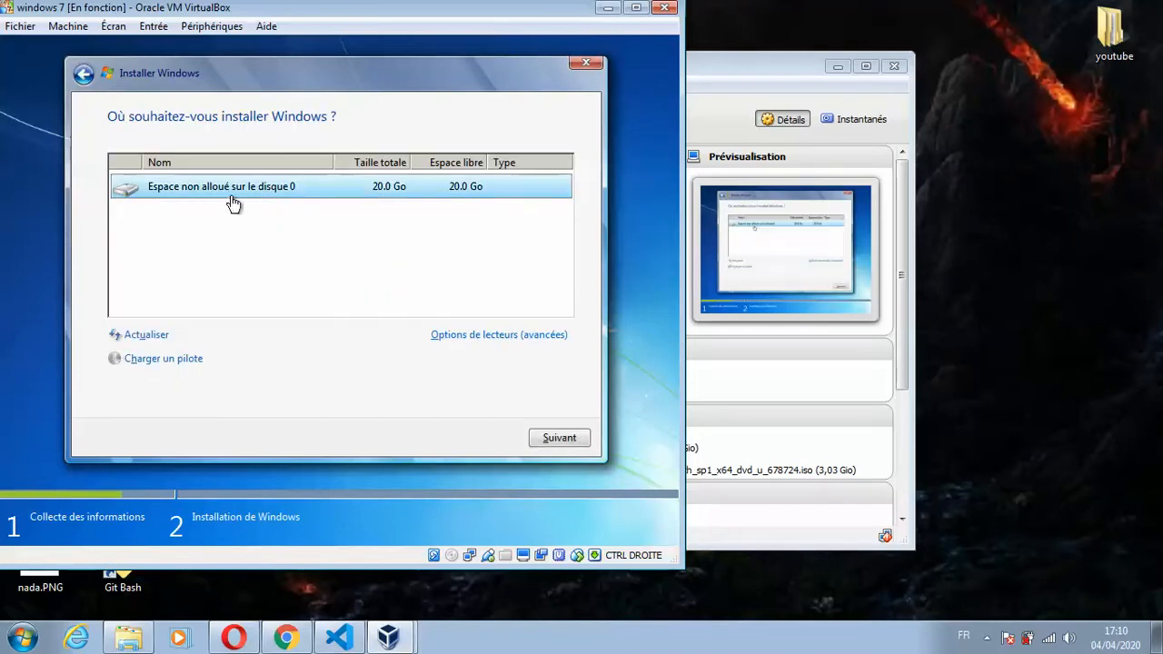
Create a 20480 MB partition on disk 0, accept the extra system partition, and install Windows on the main partition.
left_click(475, 336)
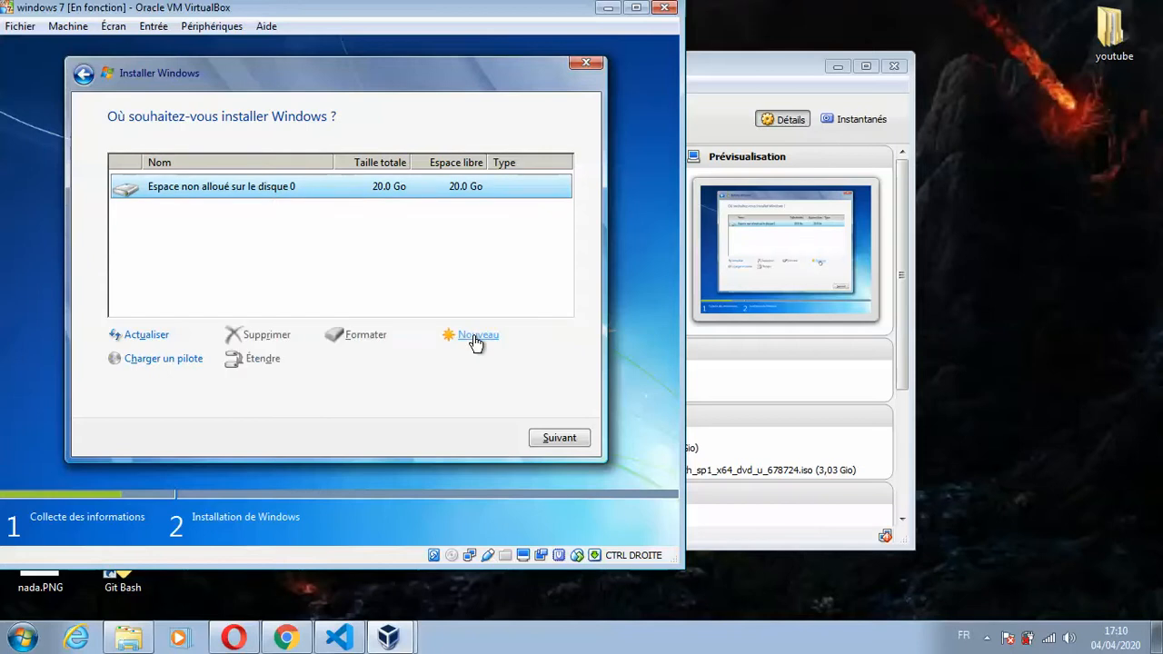
left_click(475, 336)
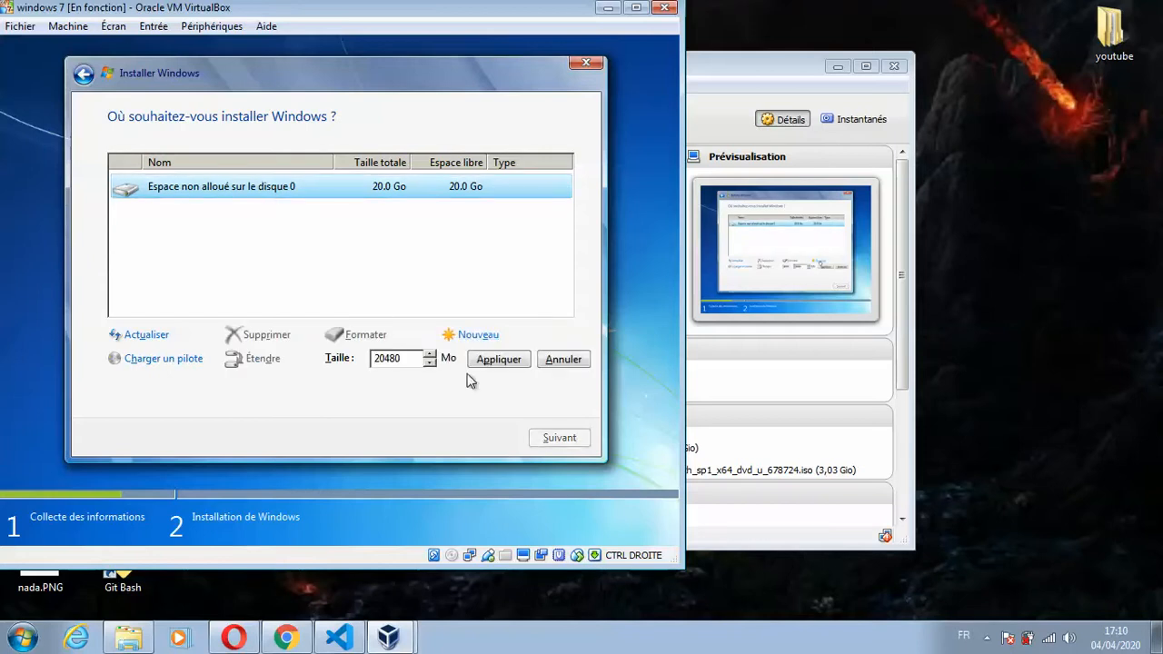
left_click(488, 360)
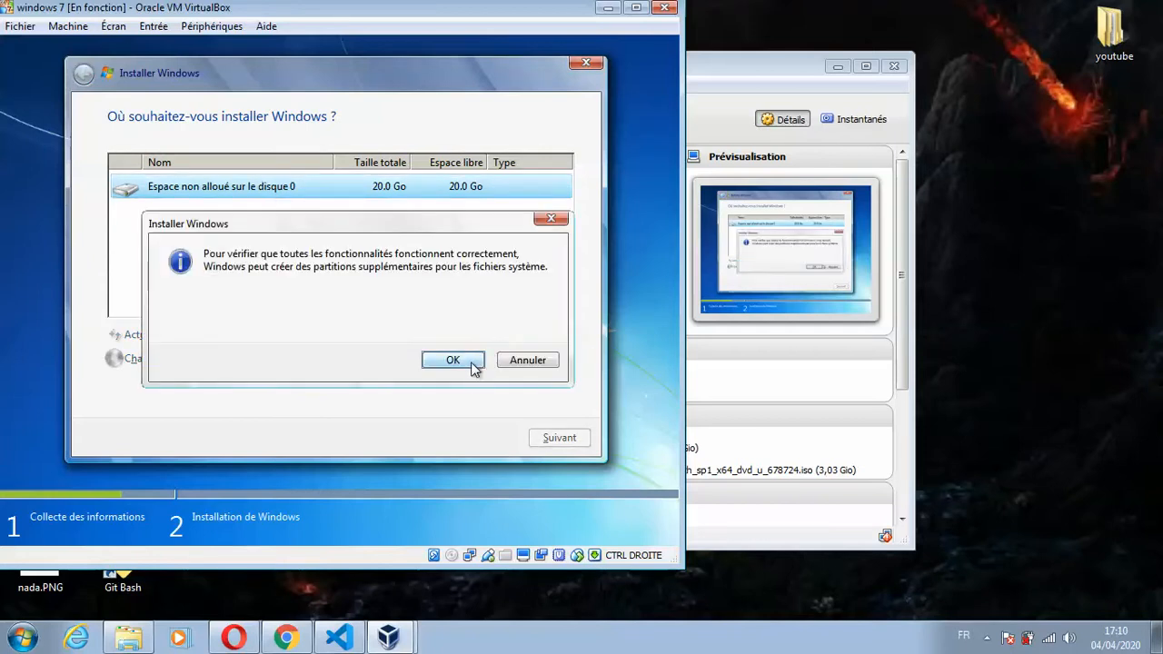
left_click(452, 360)
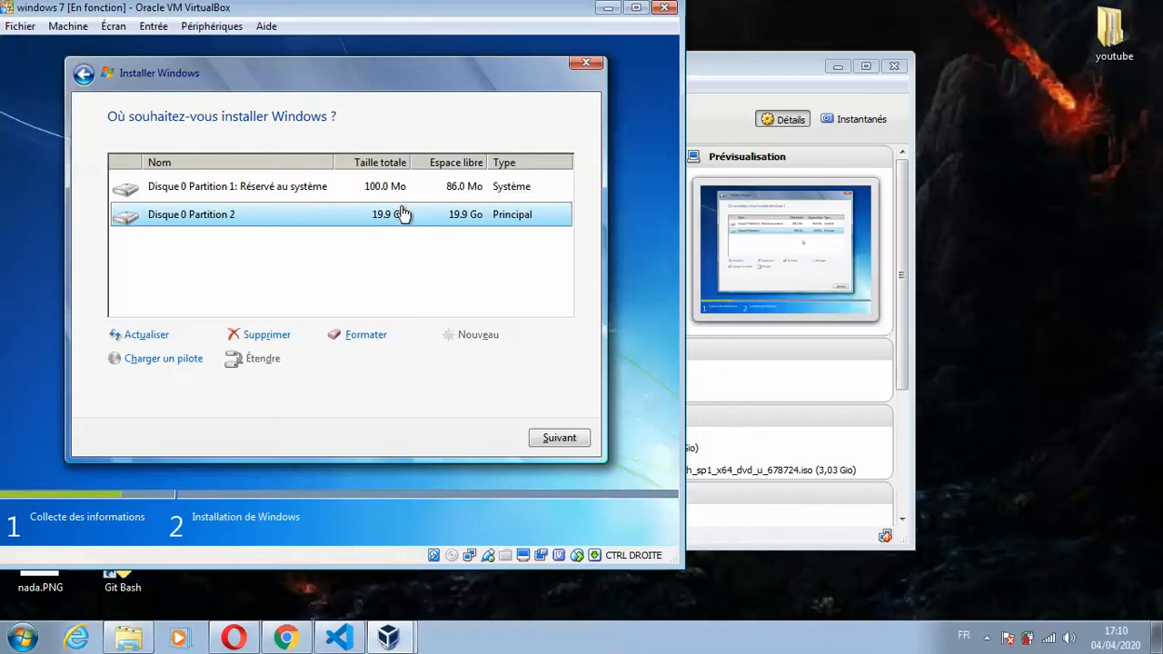
left_click(558, 438)
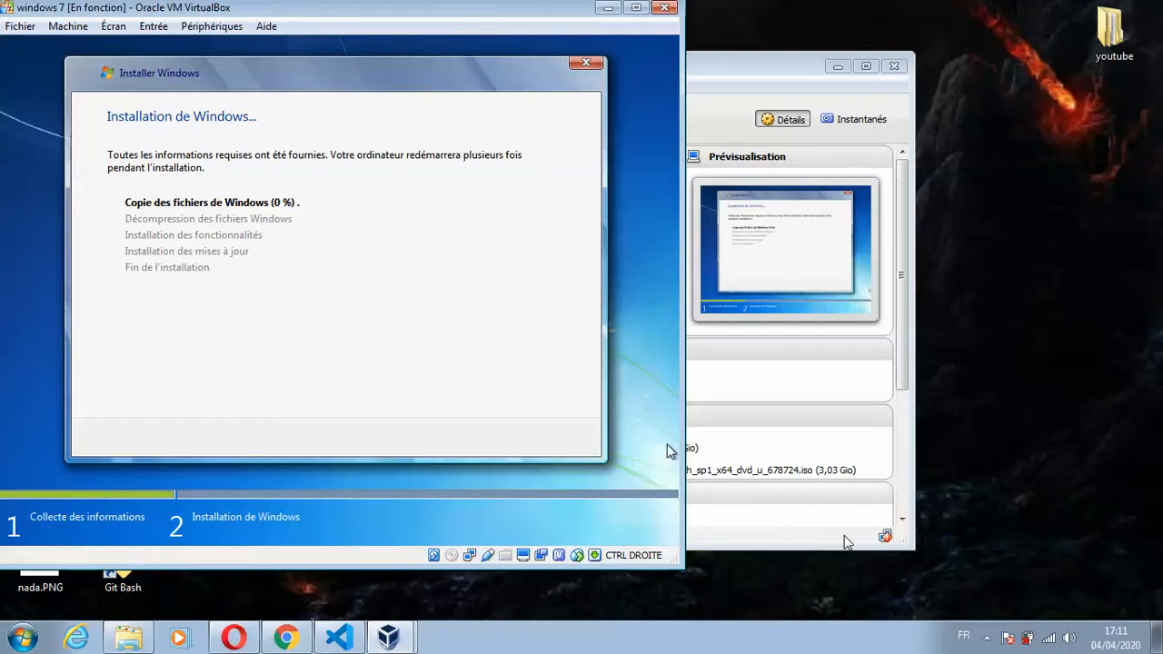
left_click(988, 638)
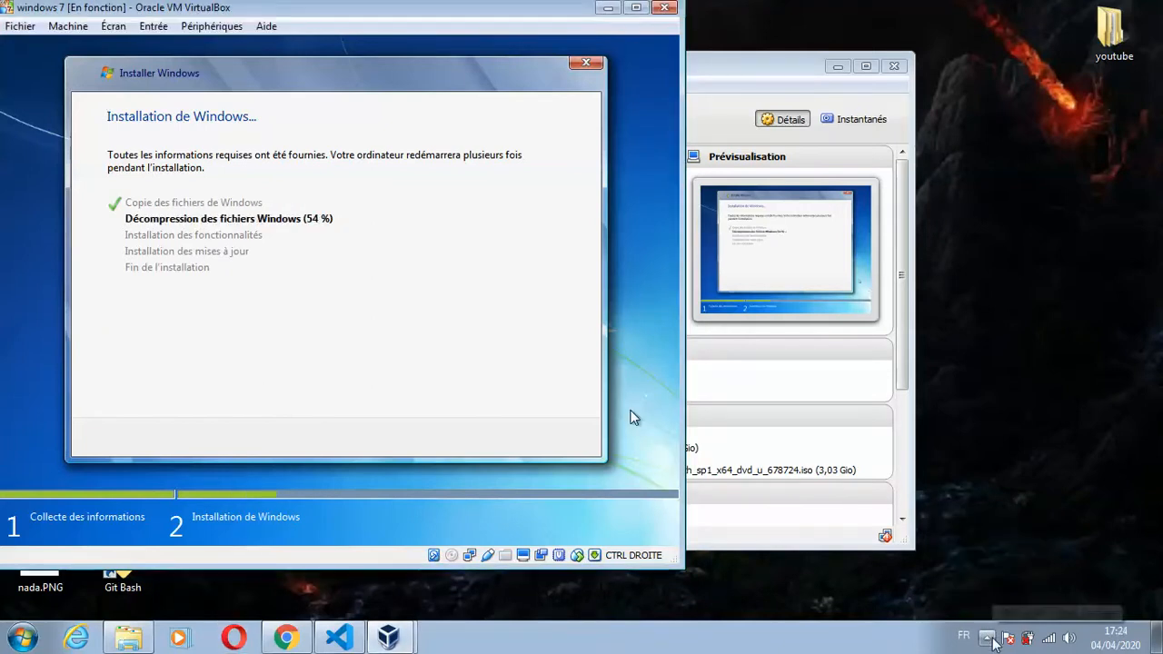
left_click(988, 638)
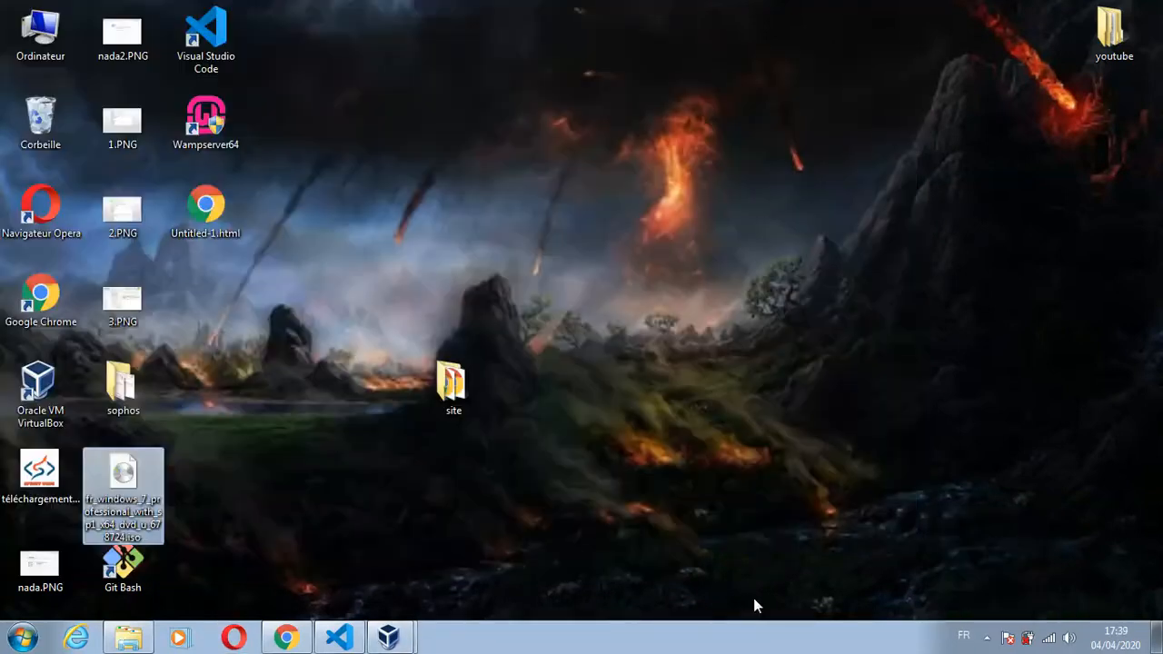
Bring the running windows 7 machine's window back onto the desktop.
left_click(403, 639)
left_click(413, 605)
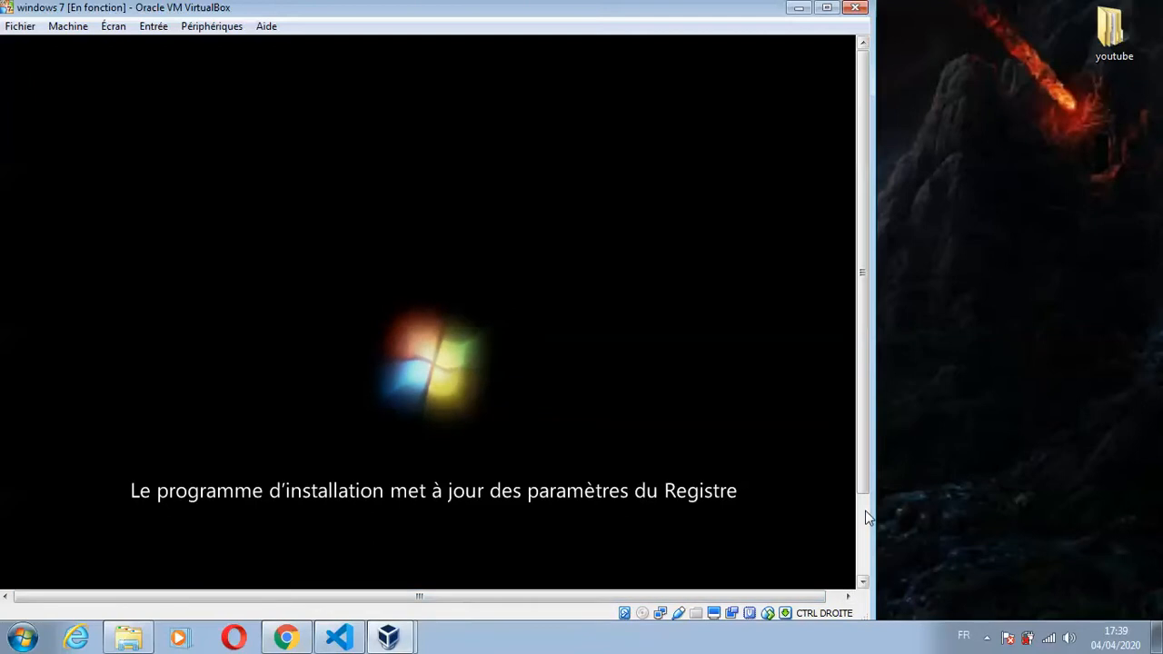
left_click(987, 637)
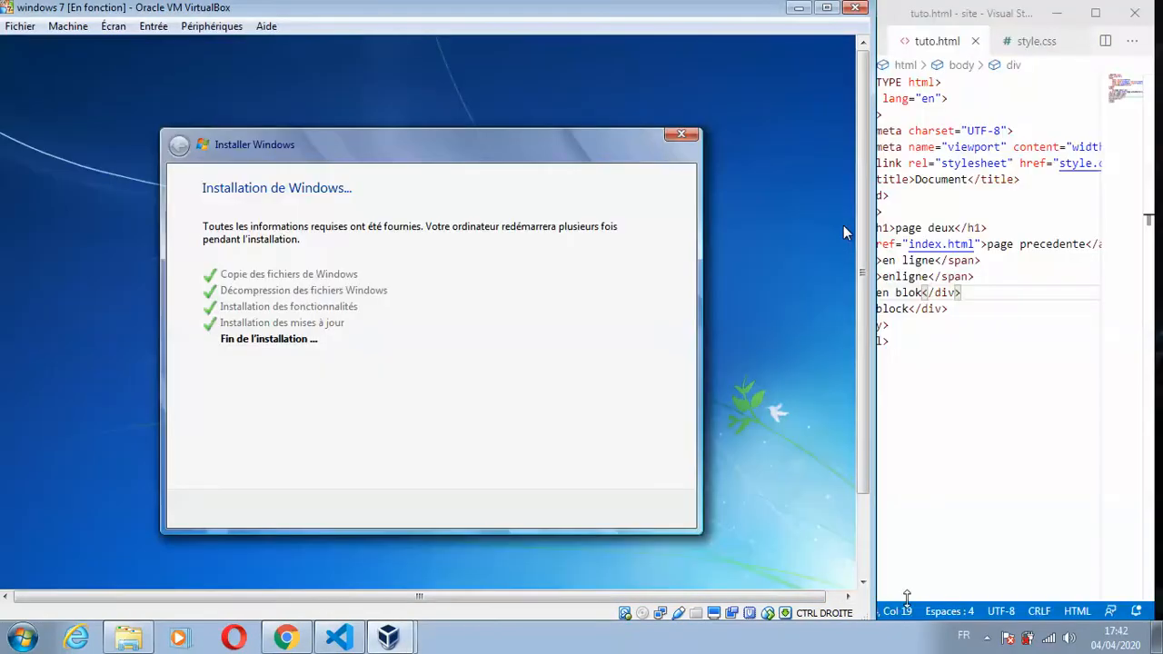
left_click(987, 637)
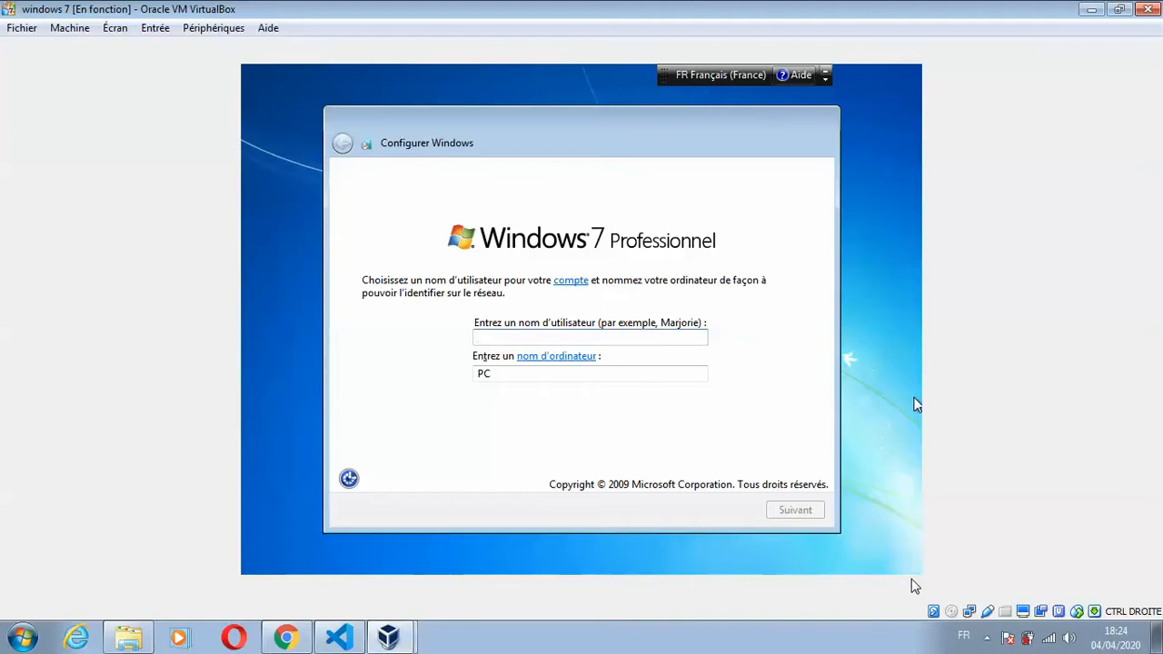
type("camé")
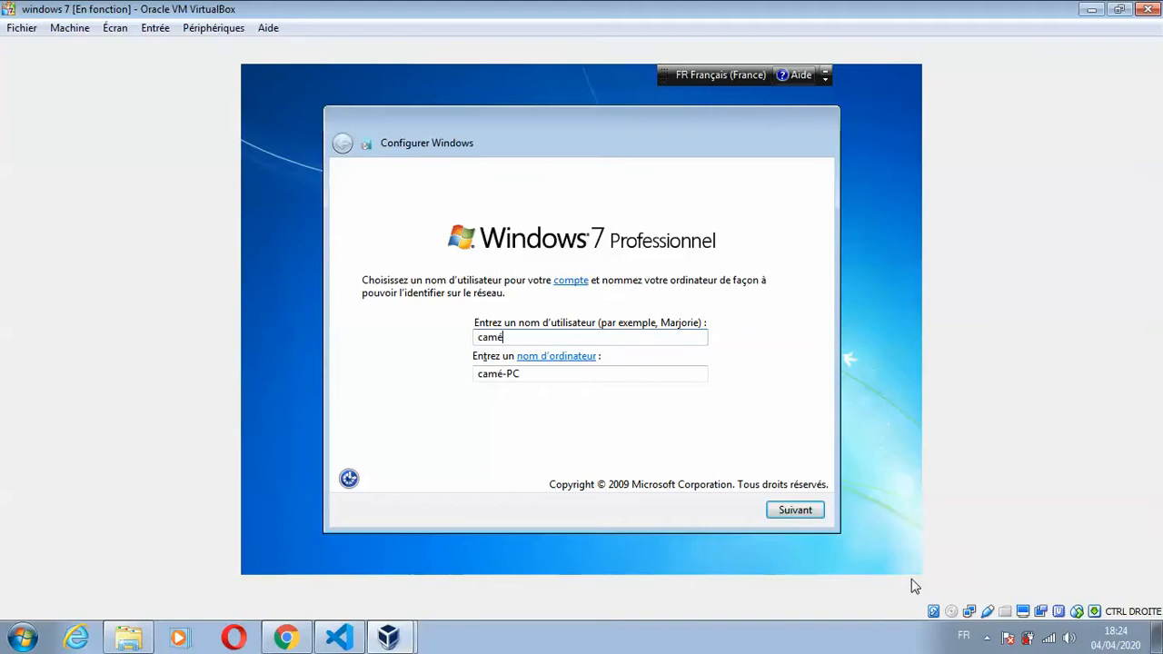
type("lion")
key("BackSpace")
key("BackSpace")
key("BackSpace")
key("BackSpace")
key("BackSpace")
key("BackSpace")
key("BackSpace")
key("BackSpace")
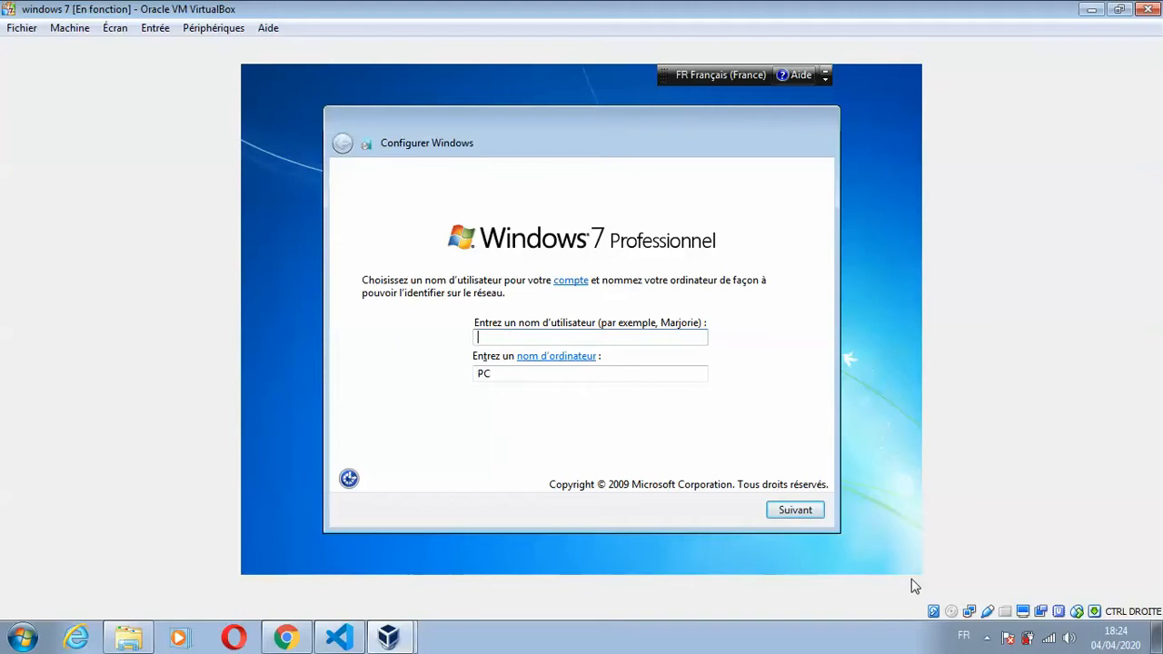
Name the Windows user account pc and continue the setup with the account password left blank.
type("pc")
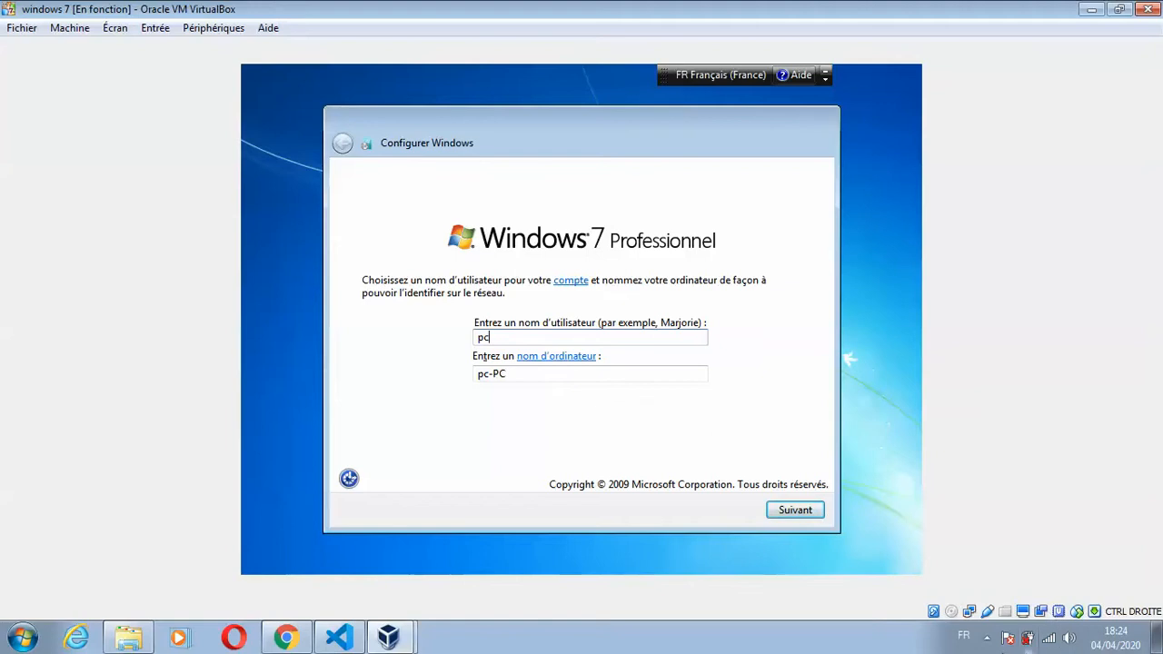
left_click(800, 514)
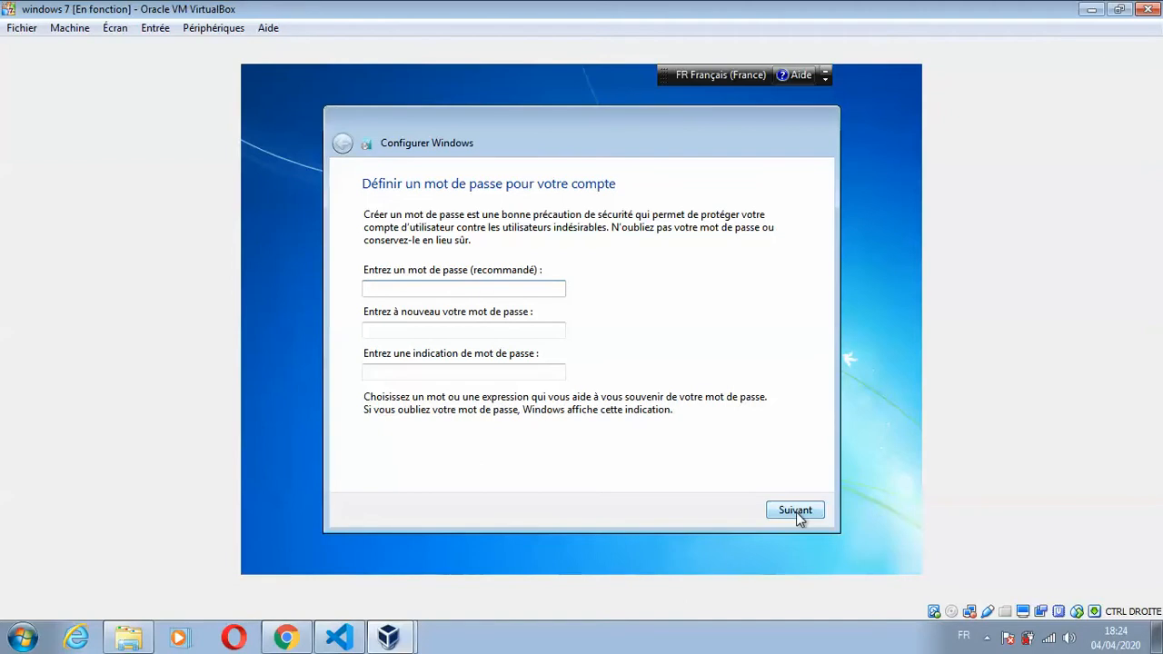
left_click(795, 511)
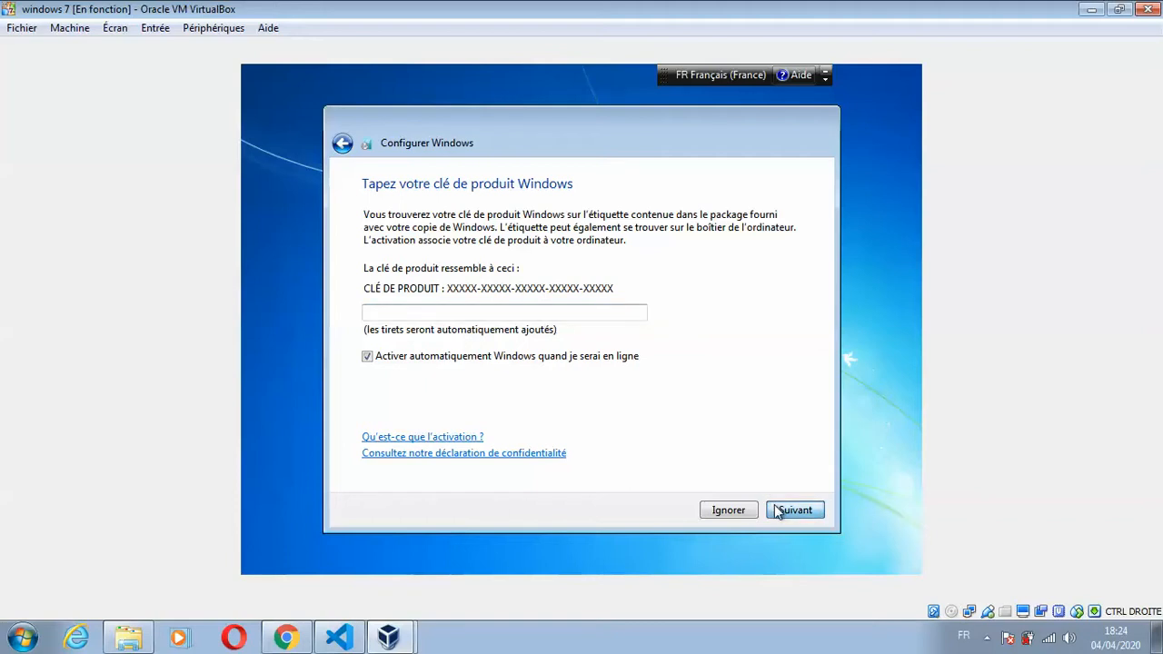
Skip the product key and postpone the decision on Windows protection and update settings.
left_click(717, 514)
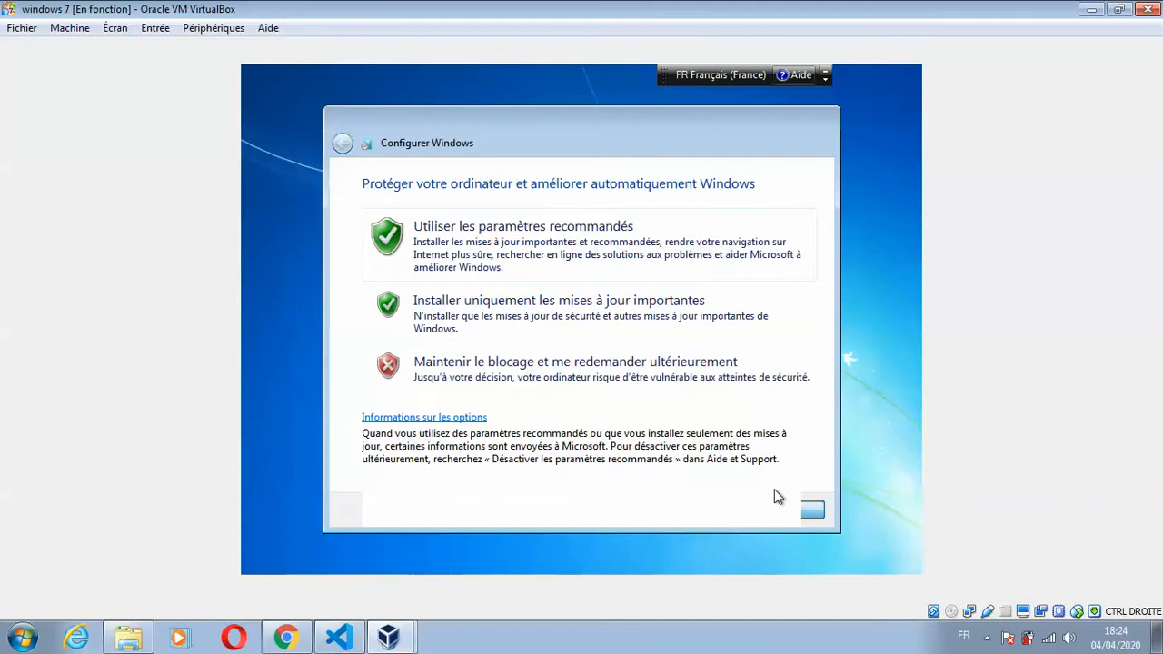
left_click(618, 368)
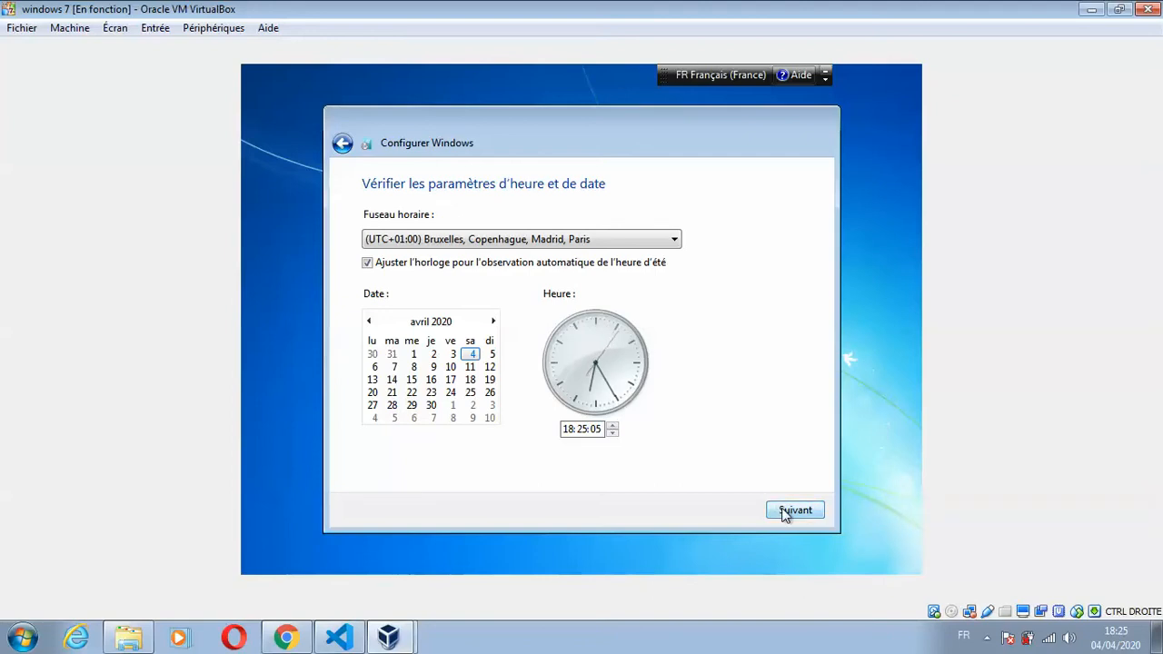
Accept the Paris time zone, date and time, and choose Réseau public as the computer's network location.
left_click(787, 512)
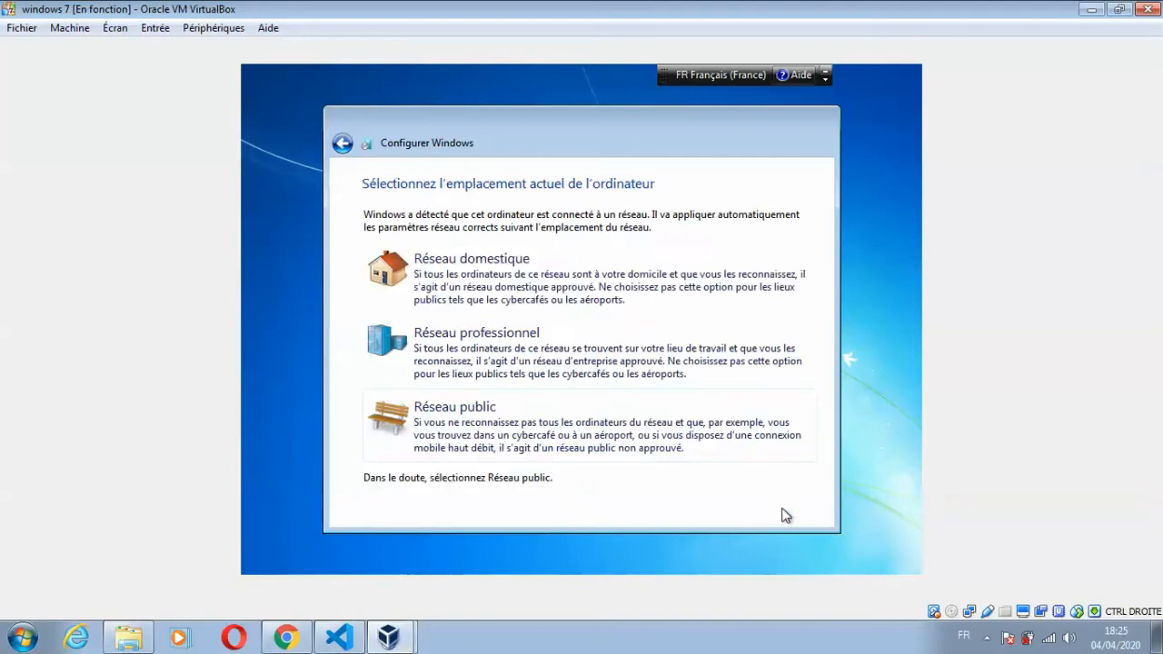
left_click(663, 456)
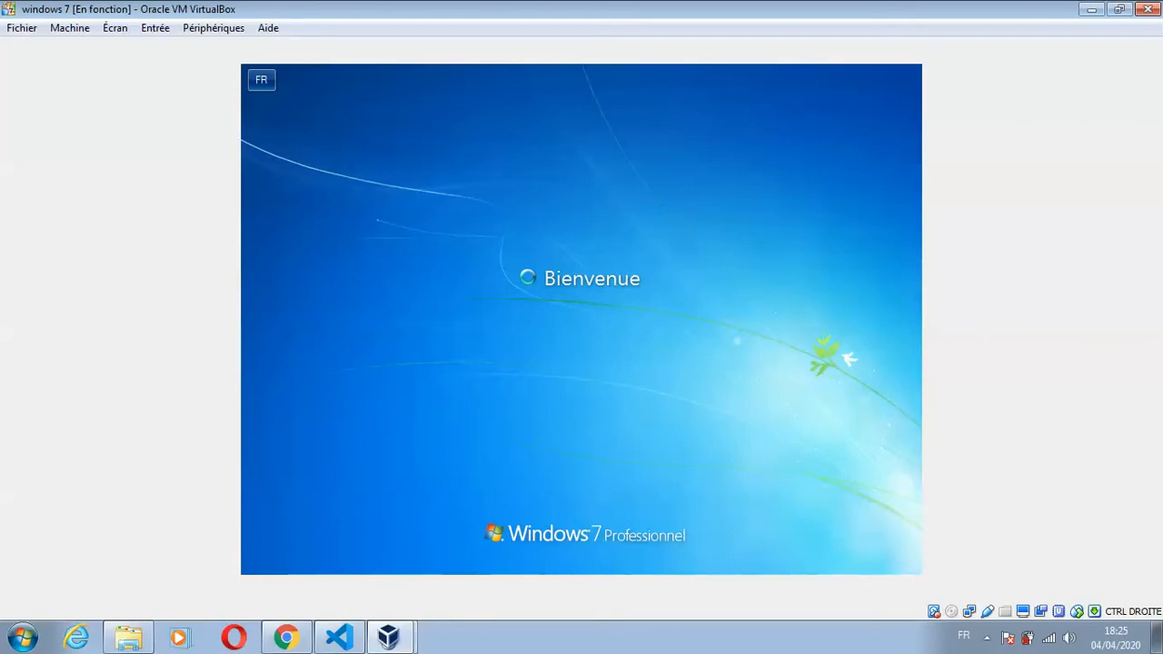
Restore the virtual machine's window from its maximized size and move it towards the middle of the host desktop.
left_click(1119, 10)
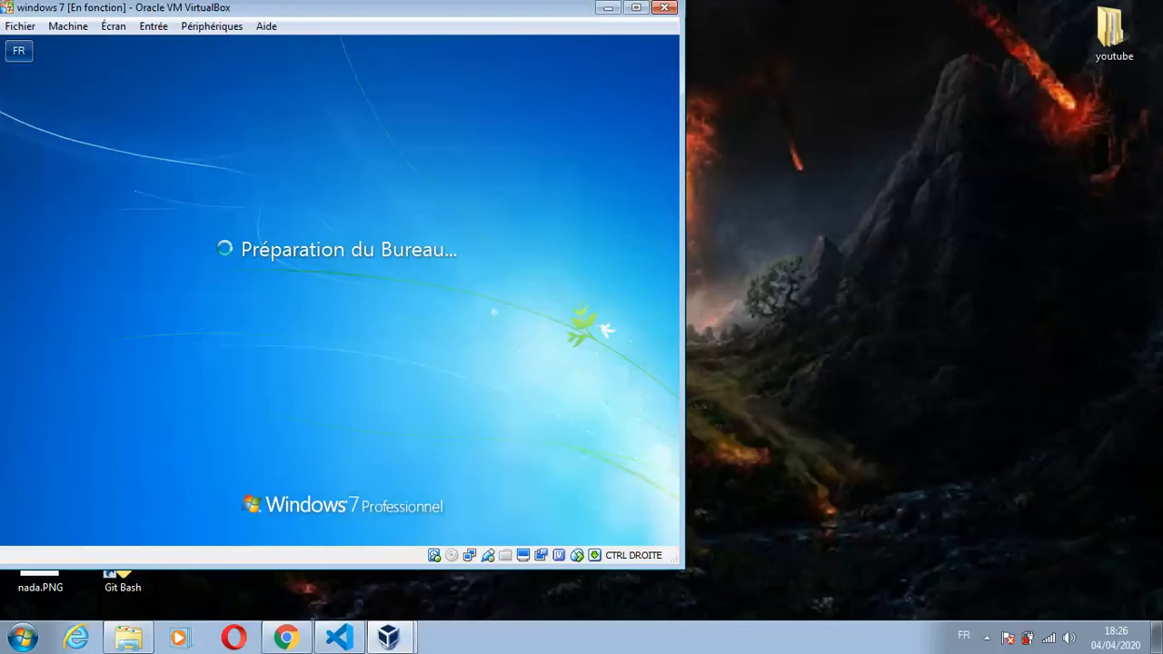
left_click(987, 640)
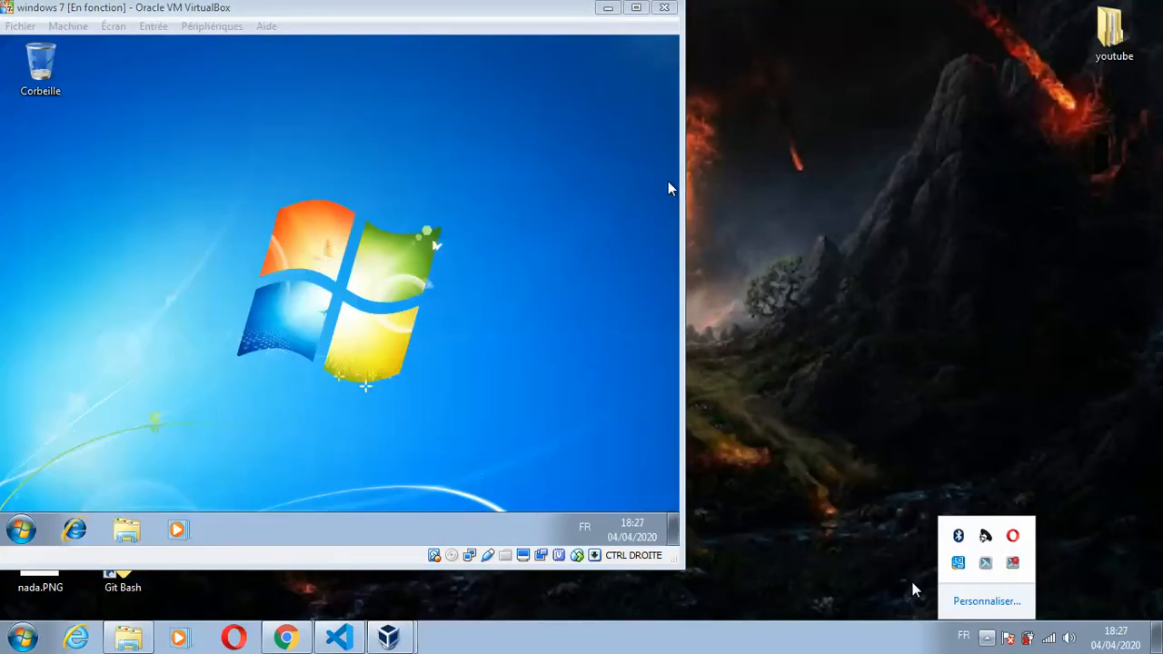
left_click(839, 482)
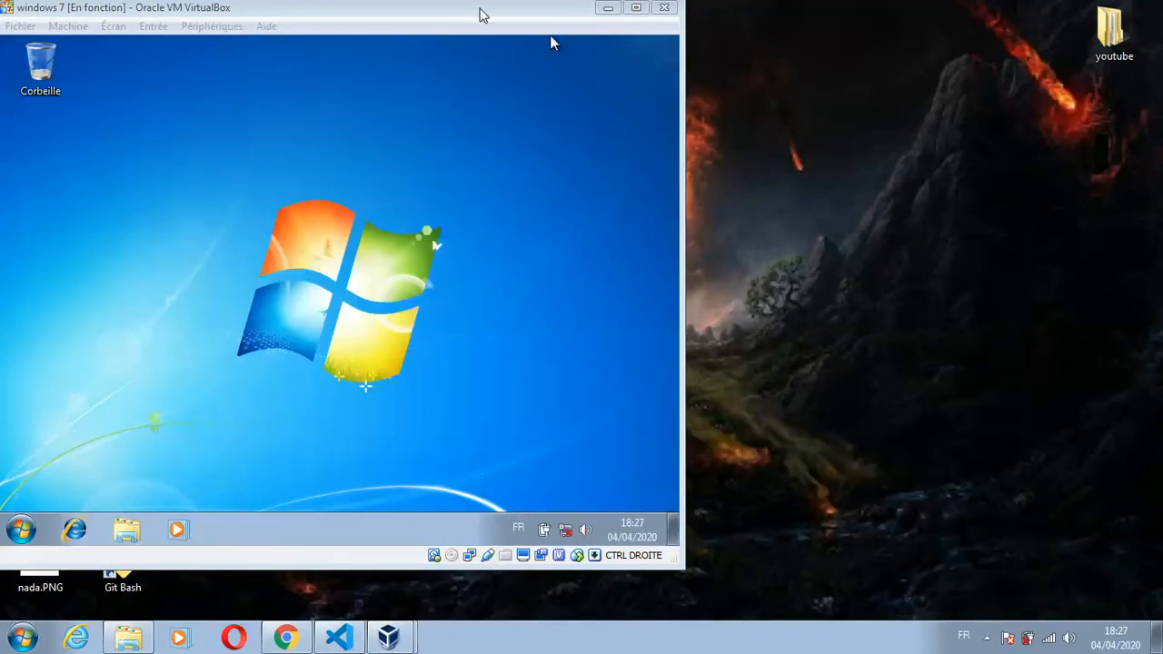
left_click_drag(481, 7, 624, 27)
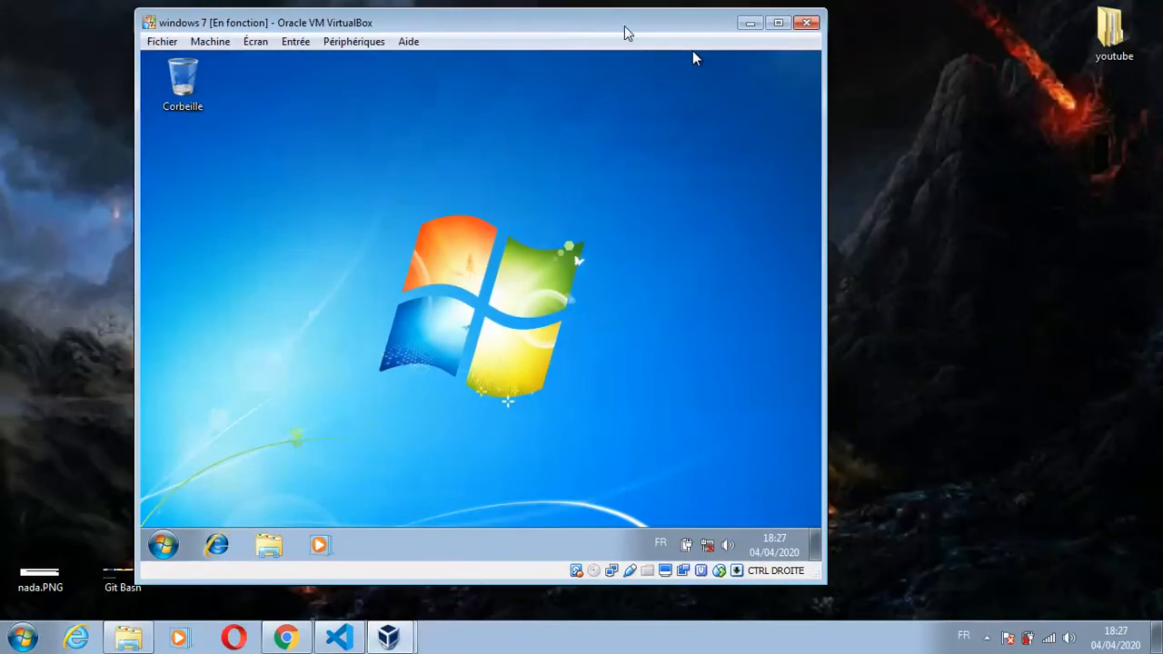
Open Ordinateur in the new Windows 7 system and eject the installation disc from CD drive D:.
left_click(176, 552)
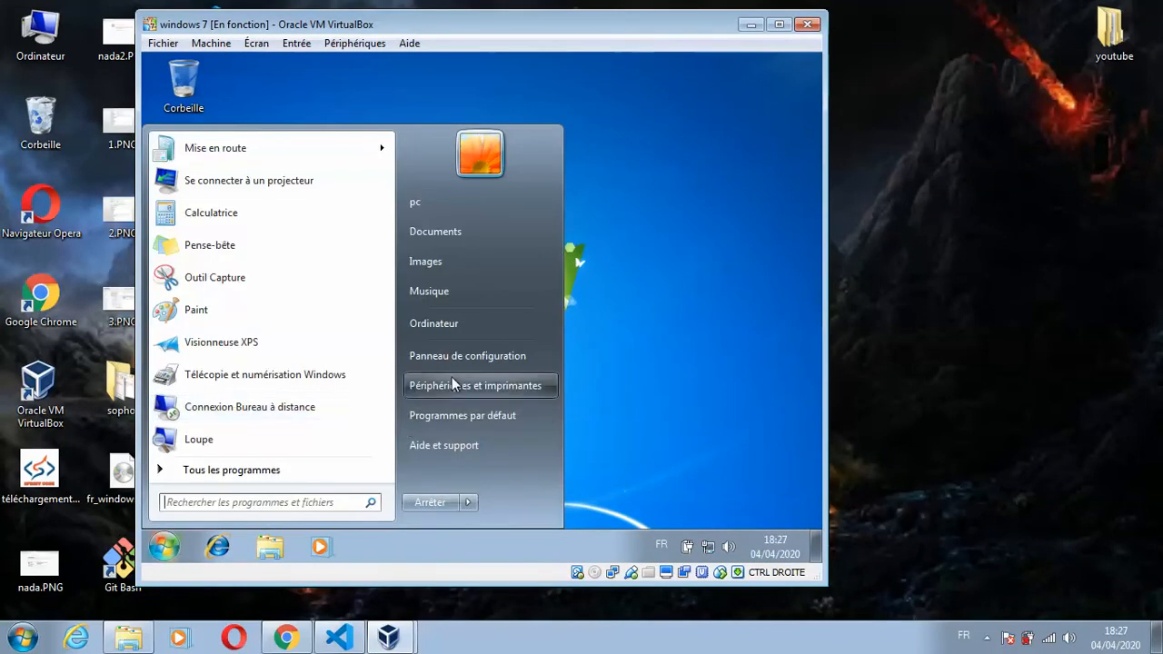
left_click(270, 472)
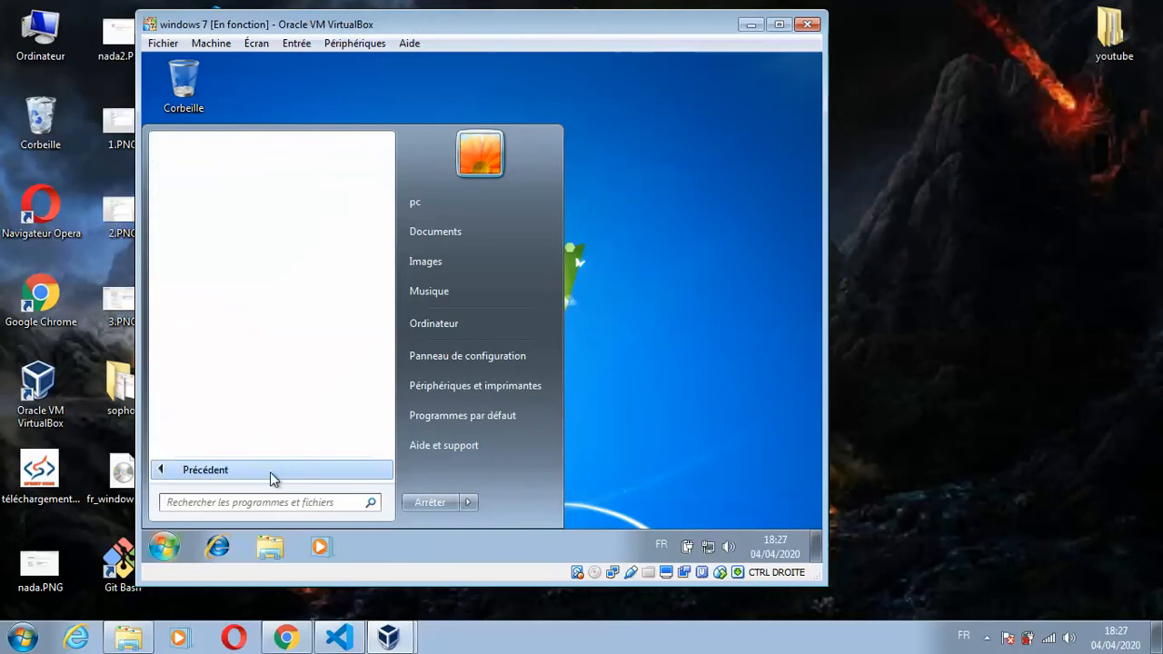
left_click(454, 329)
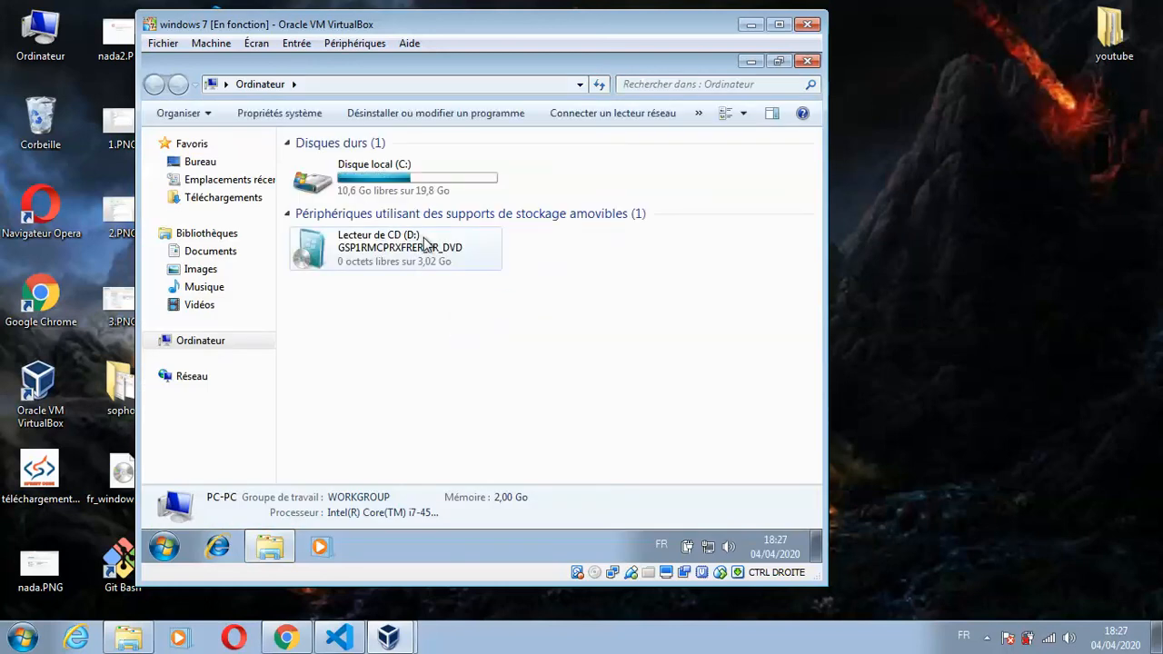
double_click(425, 244)
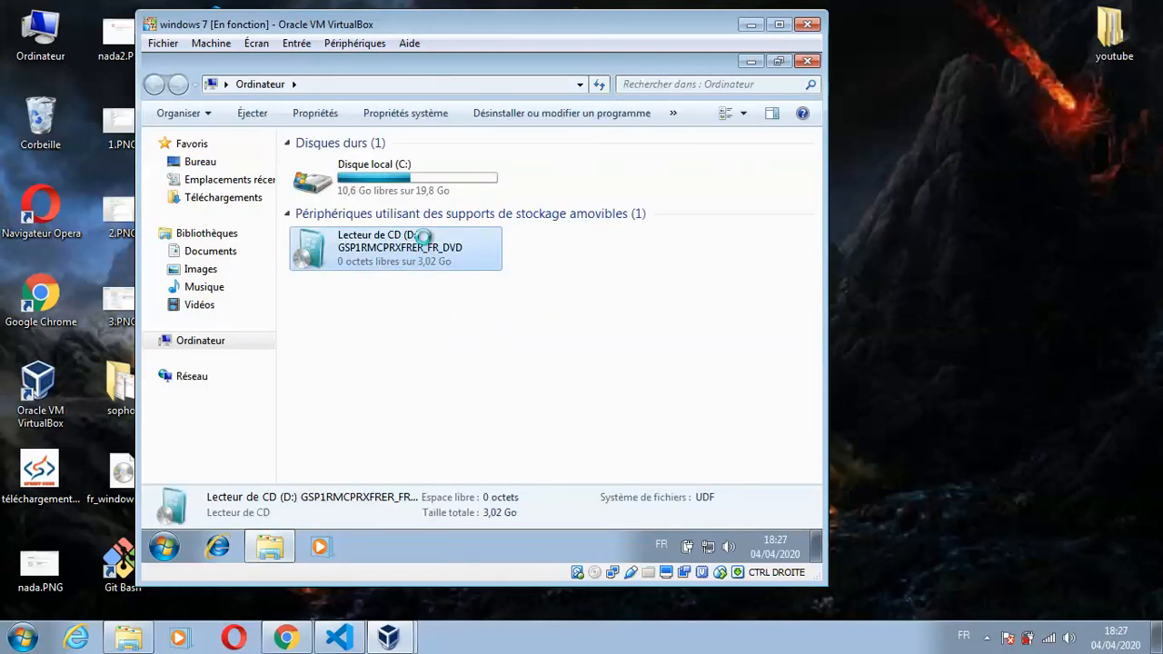
right_click(423, 237)
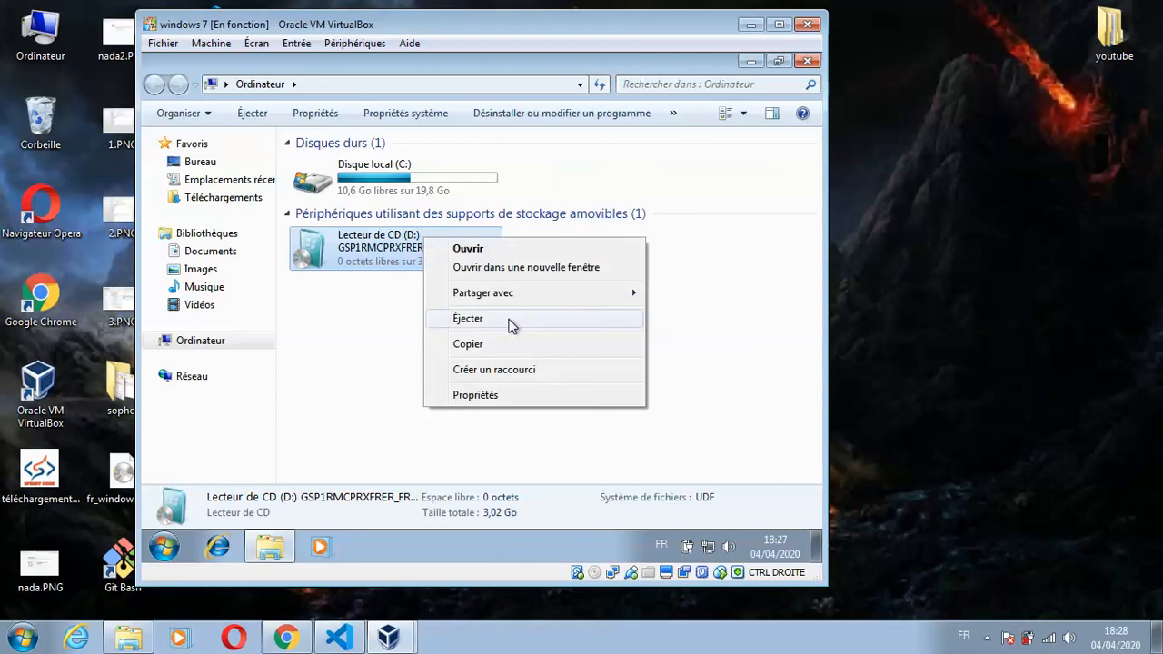
left_click(511, 320)
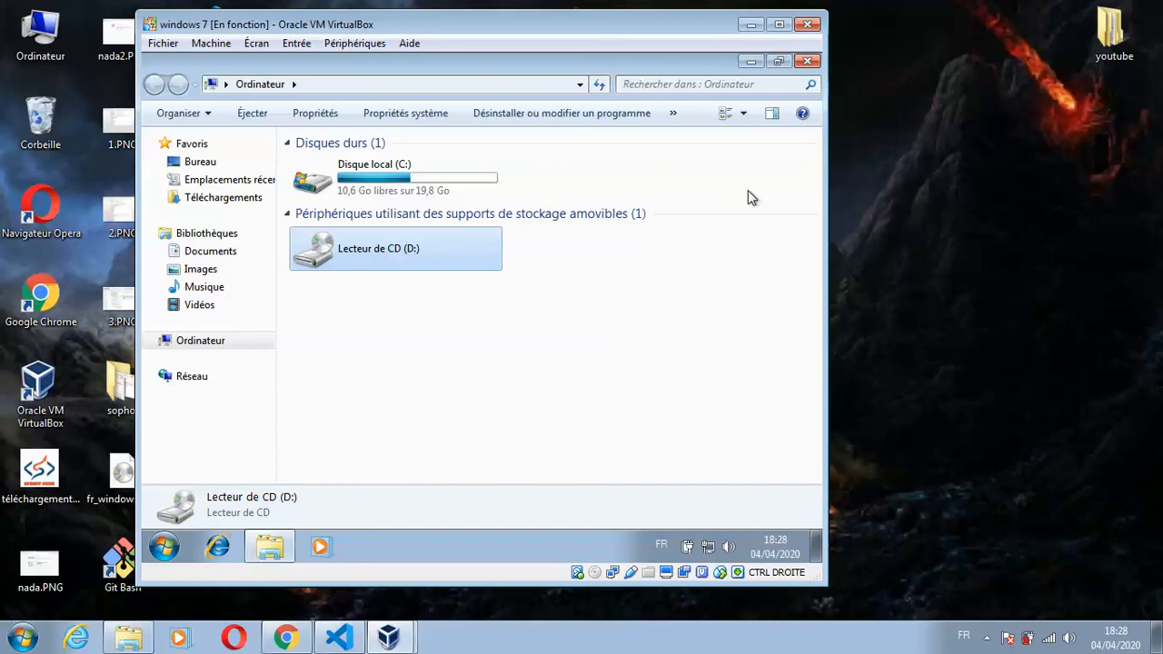
left_click(987, 638)
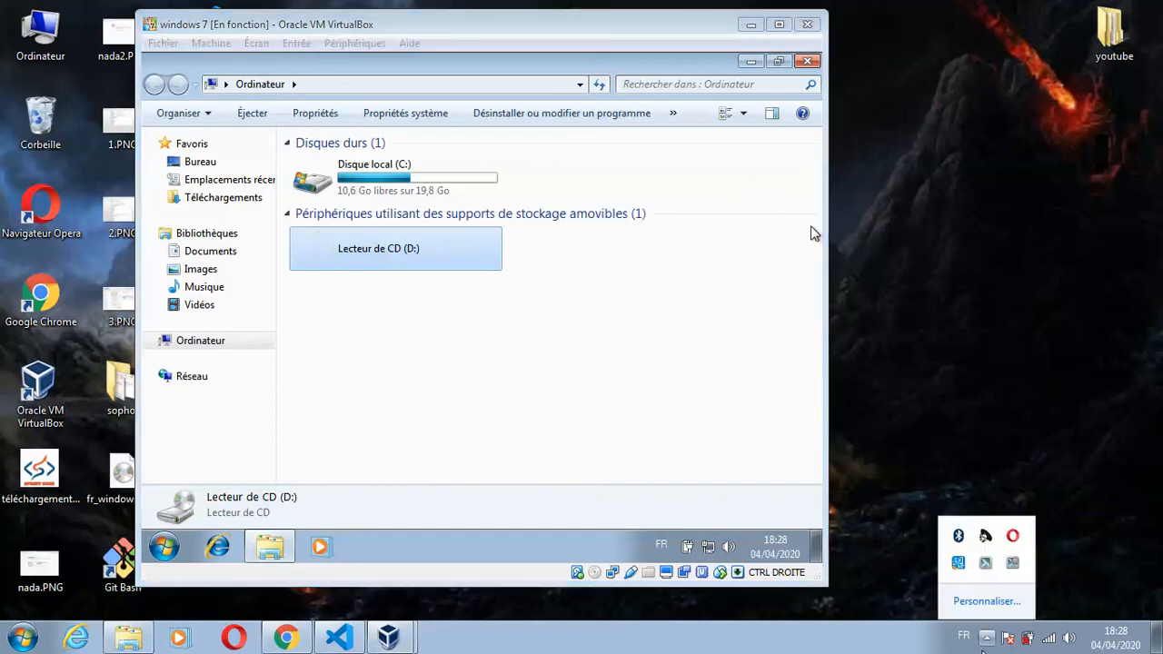